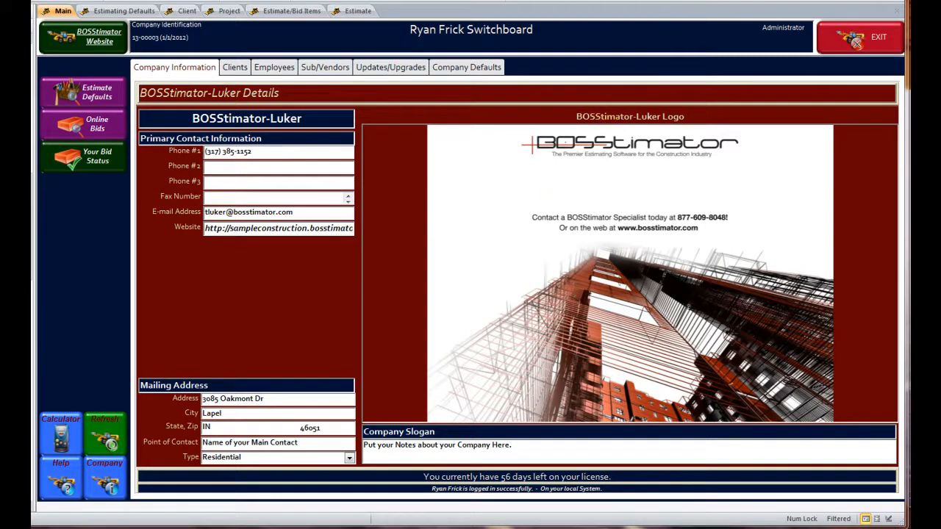
- Open the Cox Construction estimate and review its task quantities and item unit rates for zero values
click(358, 11)
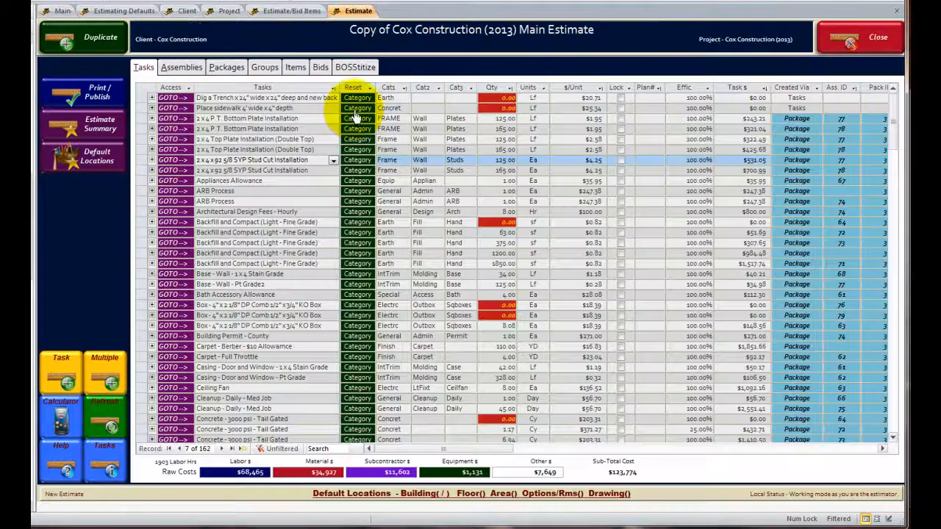
click(283, 234)
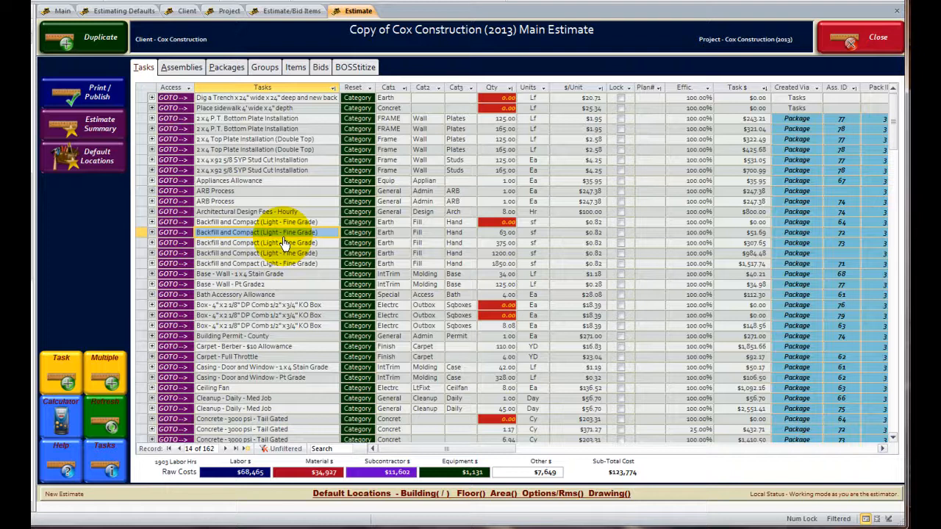
click(283, 222)
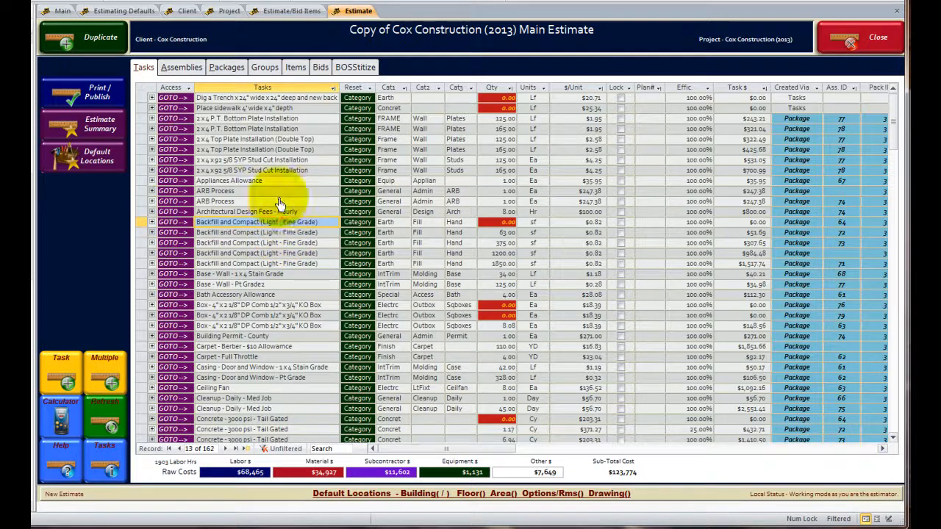
click(234, 200)
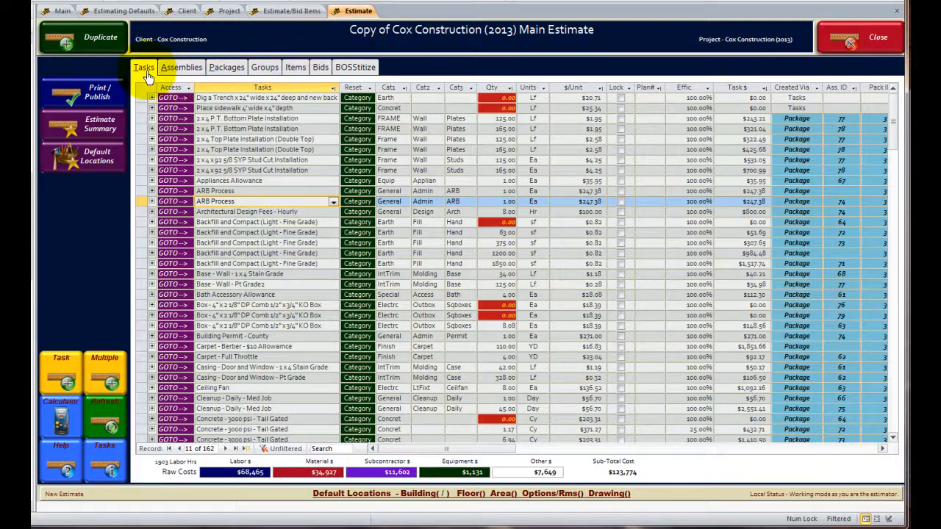
click(294, 67)
click(307, 136)
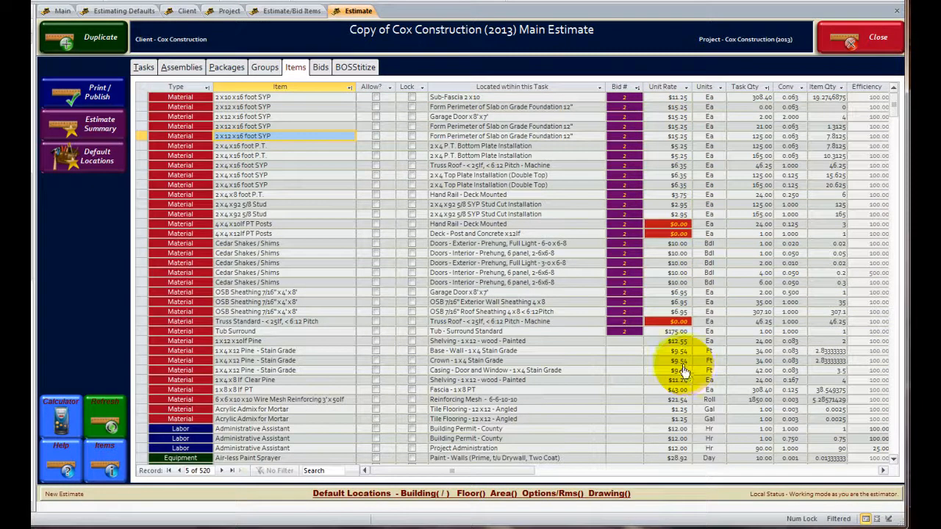
click(143, 67)
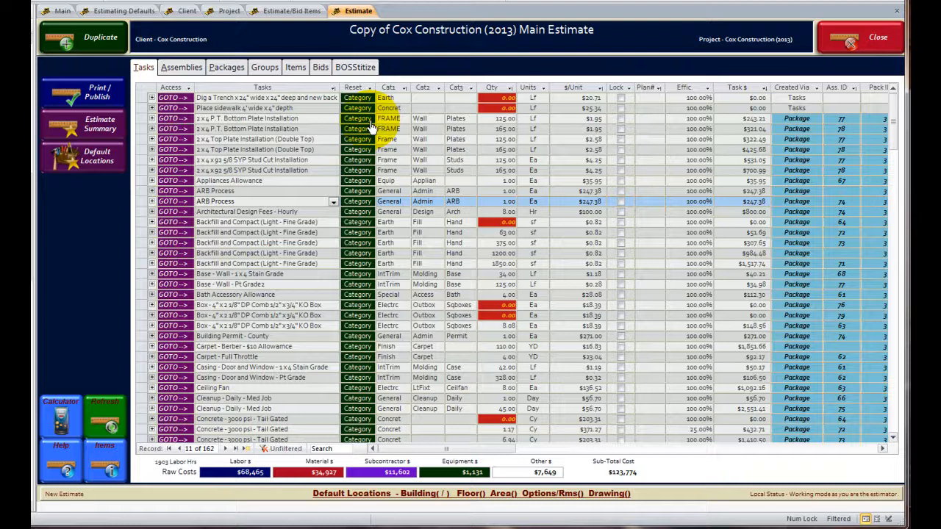
click(265, 134)
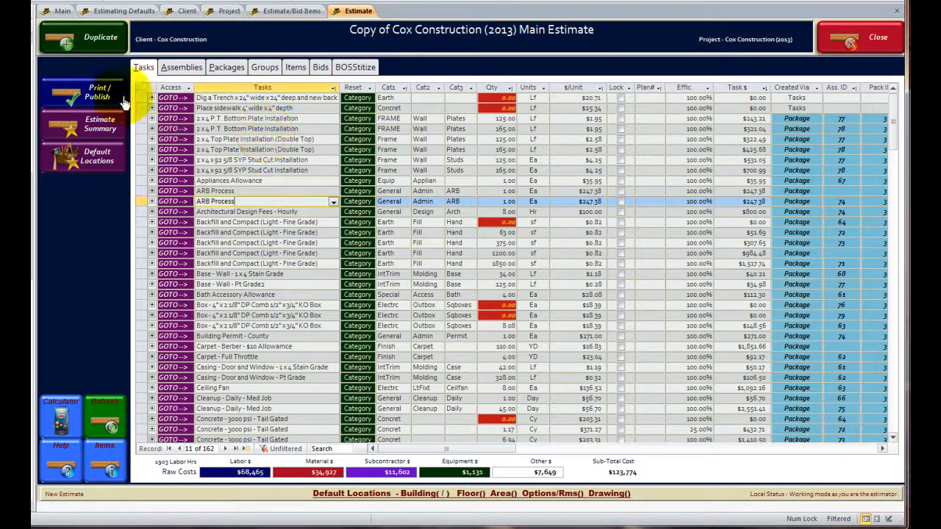
- Run the estimate's print/publish error check, review the fixes, locations and reasons listed, and close the error list without proceeding to reports
click(100, 98)
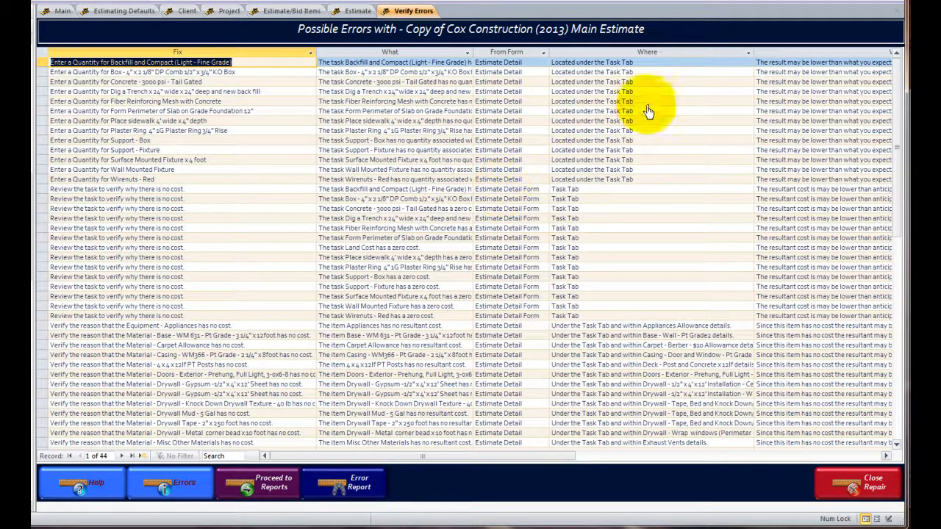
drag(517, 455, 608, 458)
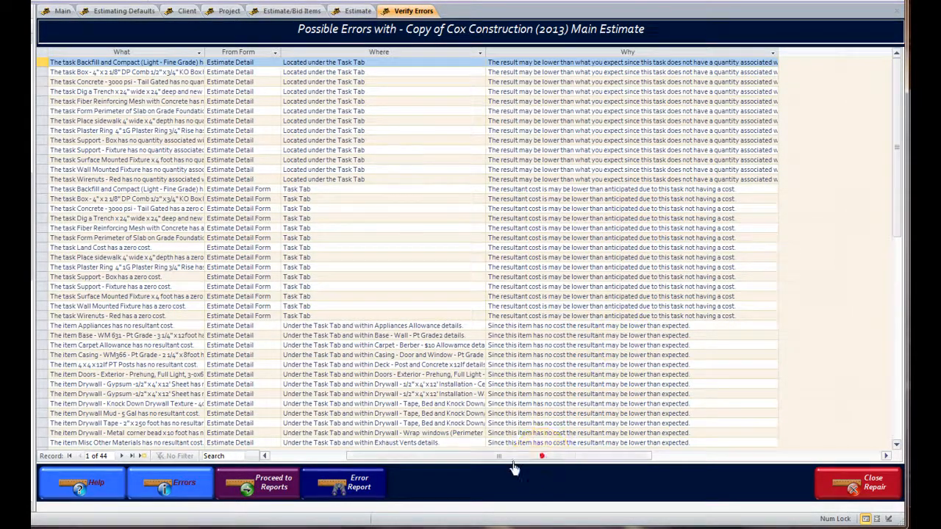
drag(541, 457, 336, 448)
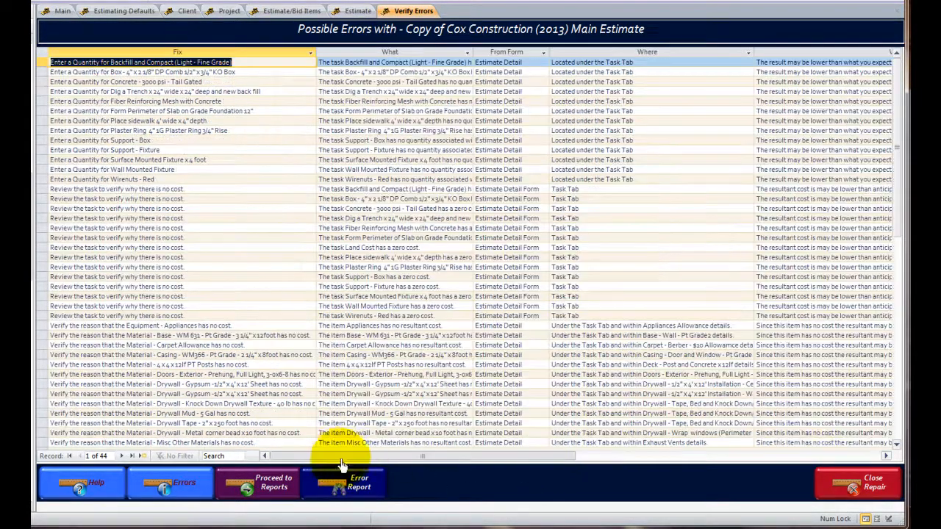
click(858, 489)
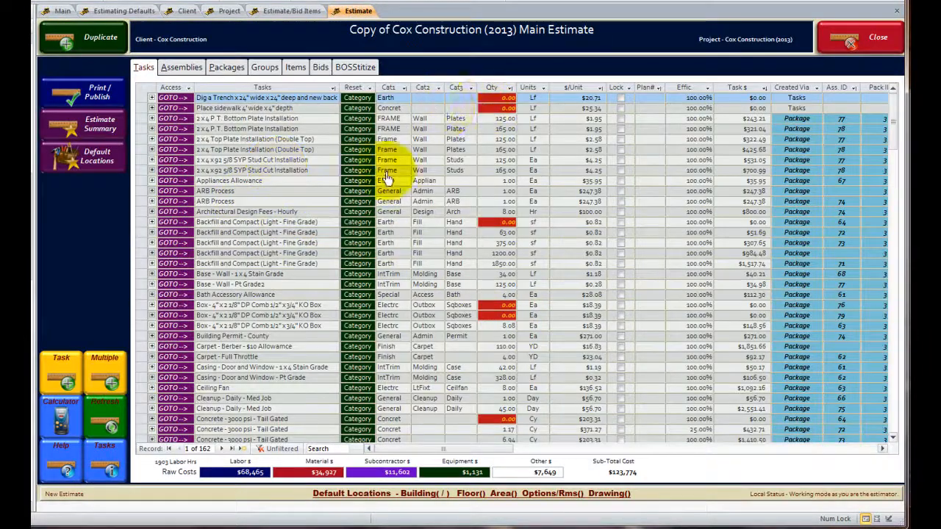
- Set the task quantity to 125 for the trench with new back fill and 50 for the 4' wide sidewalk
right_click(490, 97)
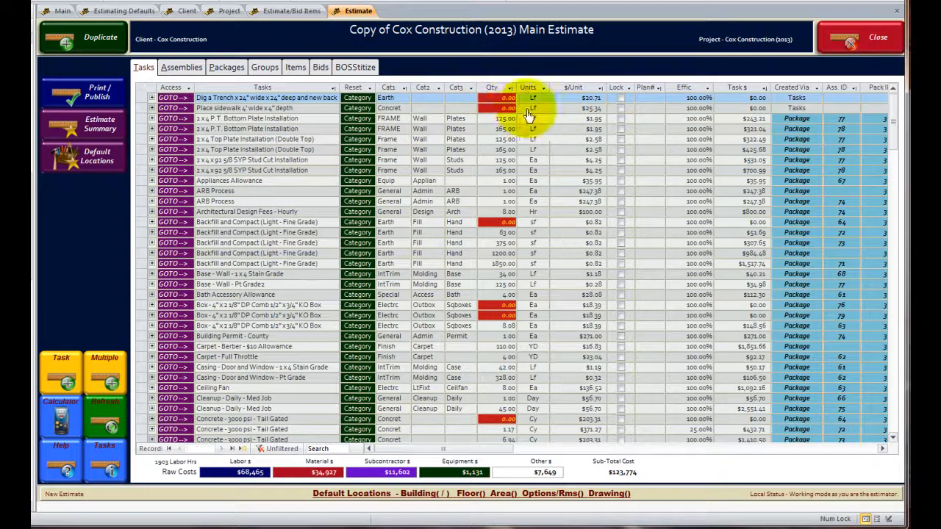
click(549, 110)
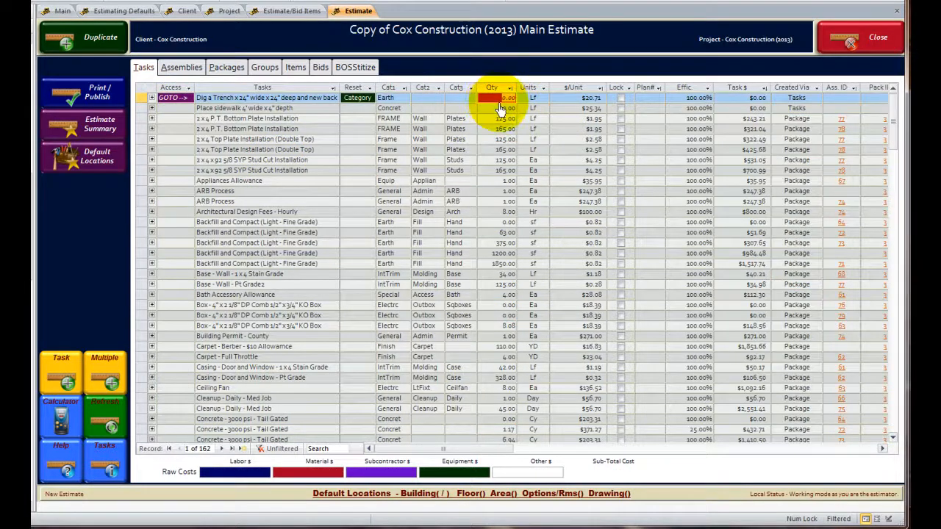
text(125)
key(Return)
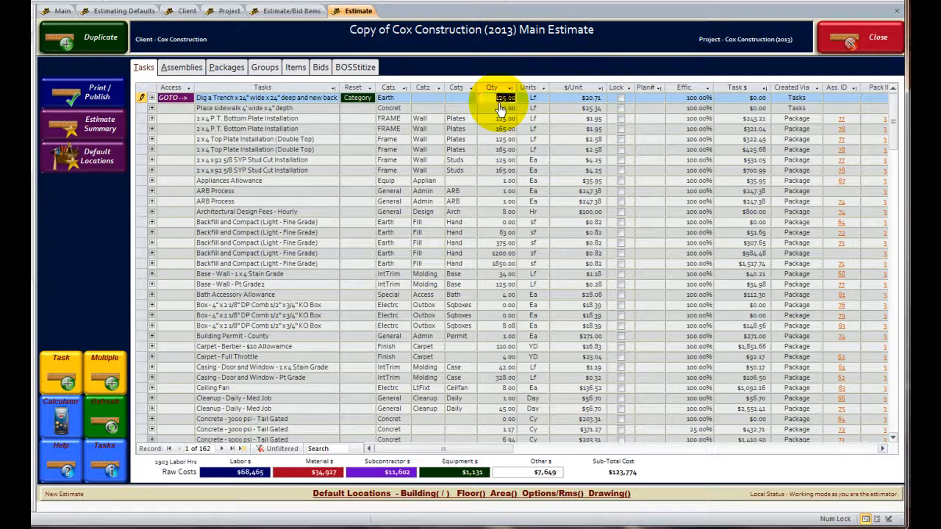
click(500, 109)
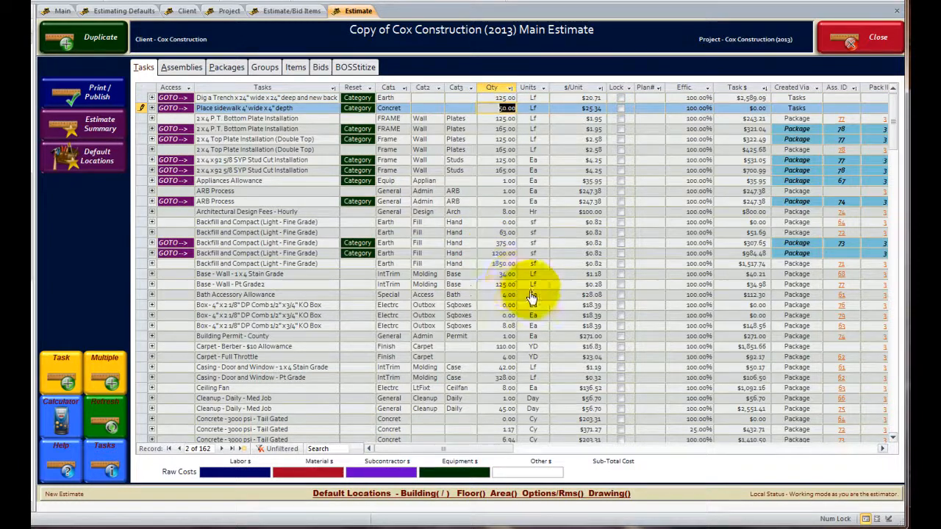
key(Down)
key(Down)
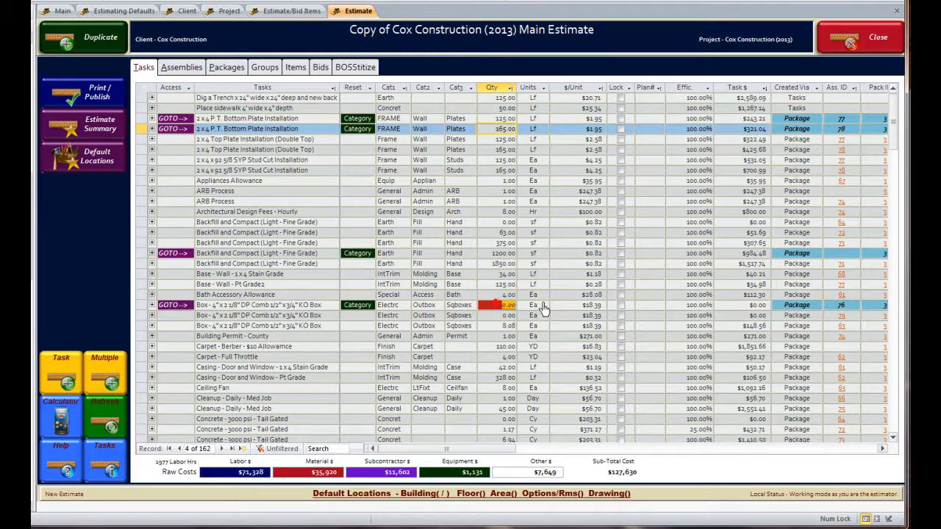
- Set the quantity to 45 for the 4" Box task of assembly 76 and 6 for the Backfill and Compact task of assembly 64
click(529, 305)
text(45)
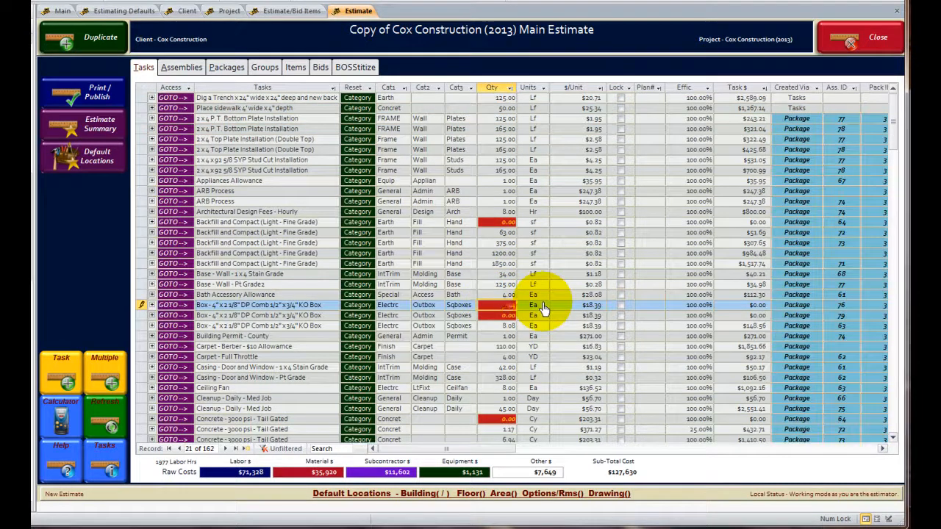
click(490, 227)
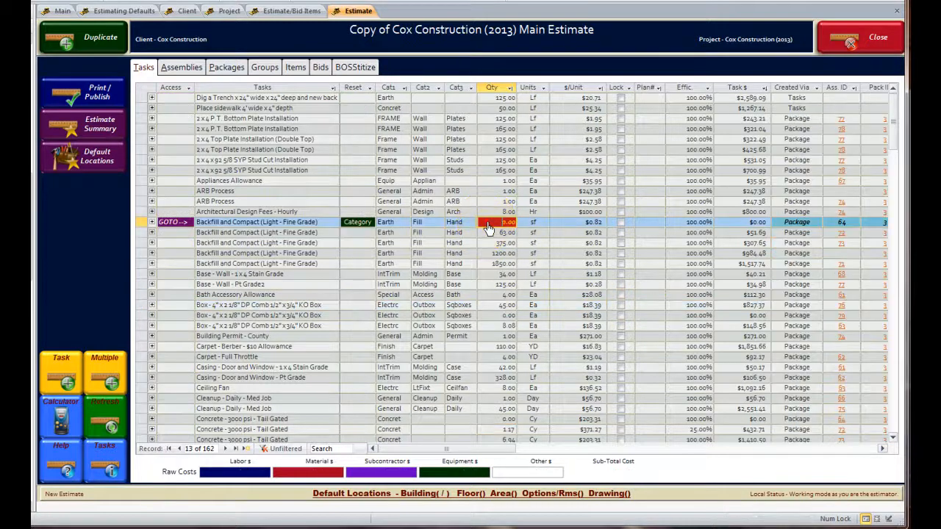
text(6)
key(Return)
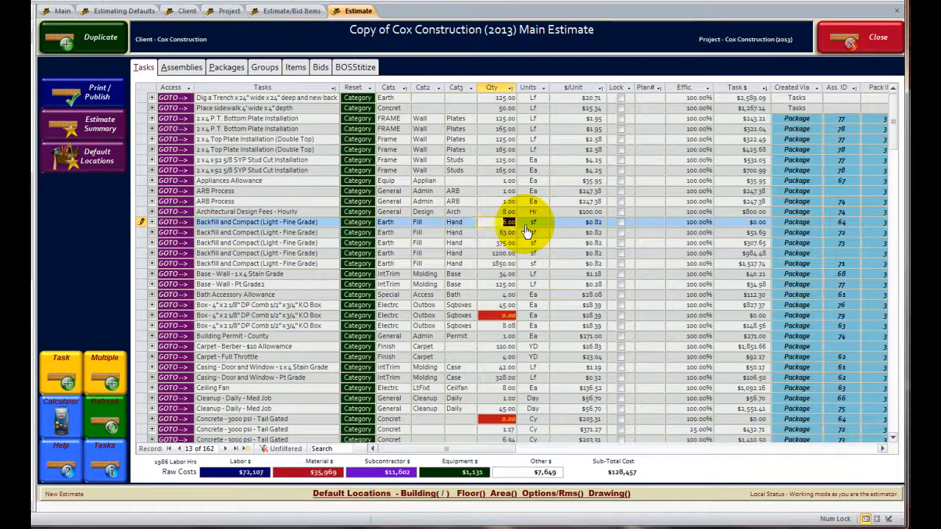
- Set the quantity to 8 for the 4" Box task of assembly 79 and 65 for the Concrete - 3000 psi task of assembly 64
click(490, 319)
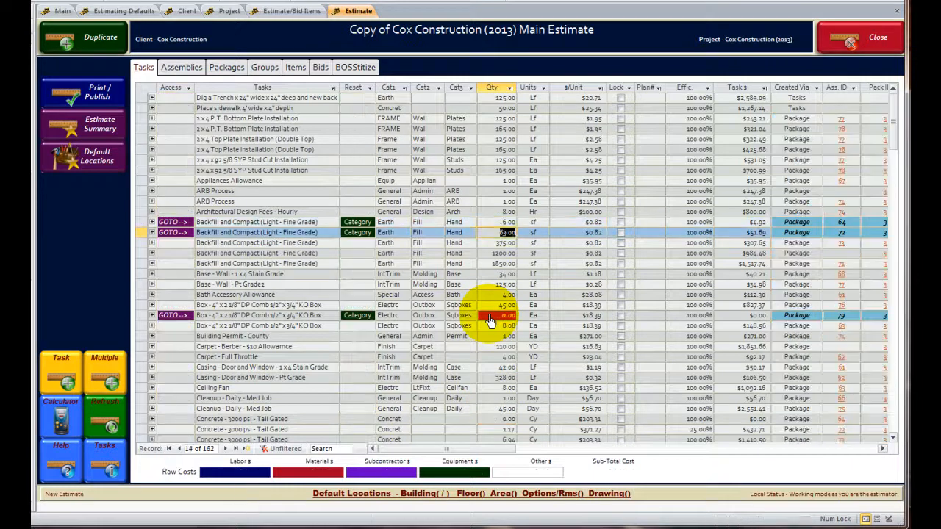
text(8)
key(Return)
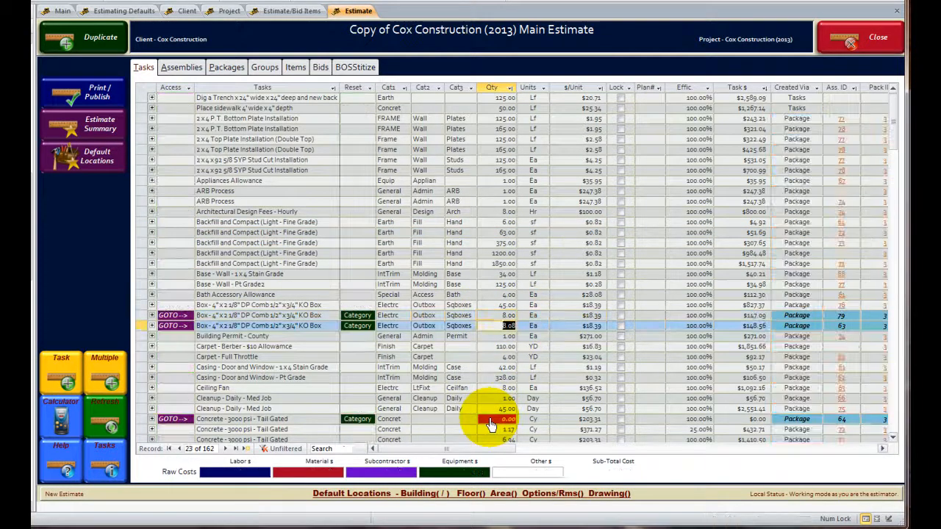
click(503, 420)
text(65)
key(Return)
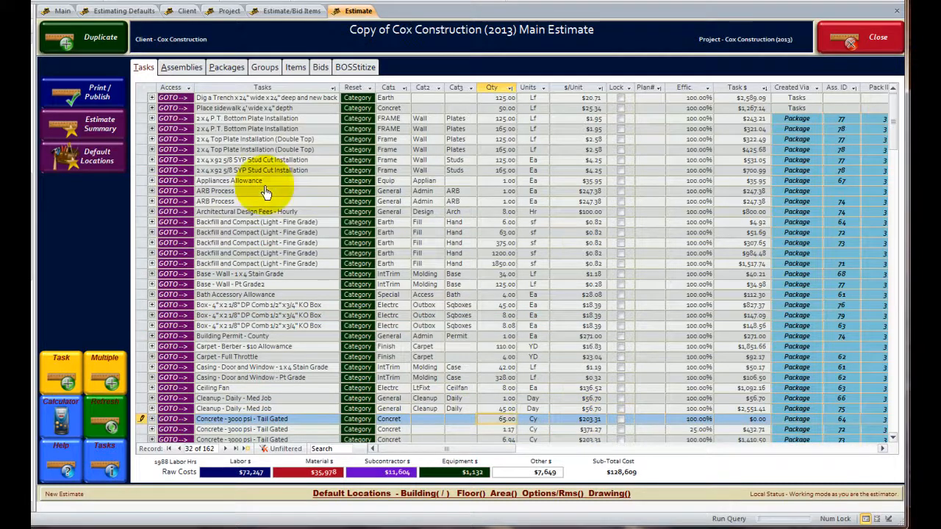
click(263, 184)
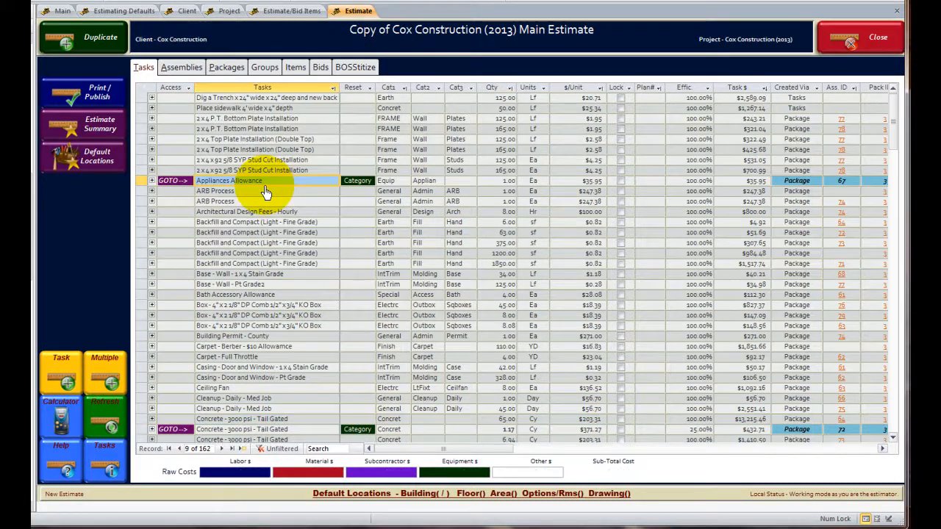
- Rerun the print/publish error check to review the remaining possible errors, and return to the estimate
click(81, 98)
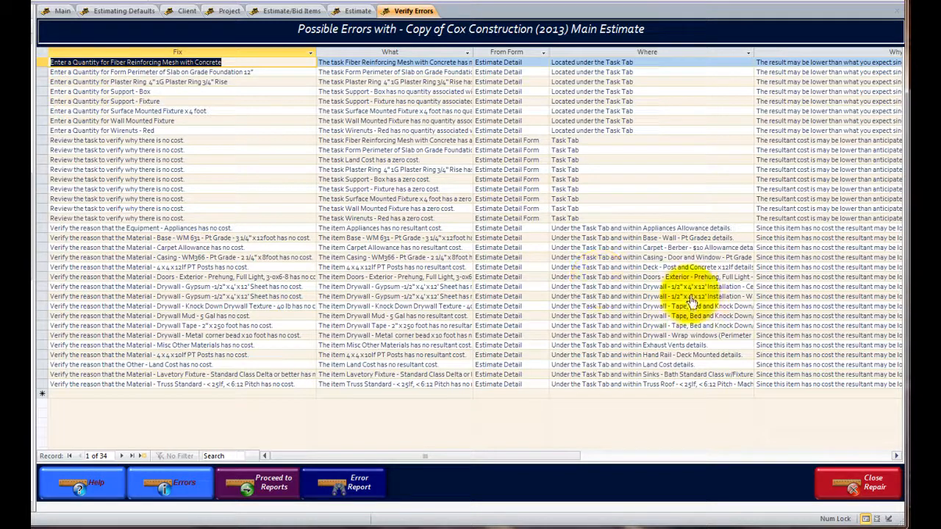
click(856, 489)
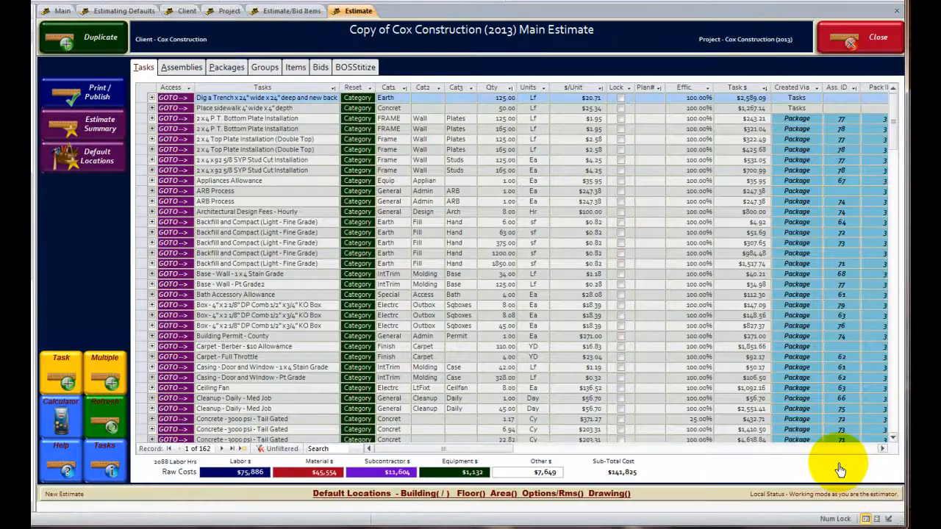
- Set the quantity of the Driveway x12 foot wide assembly to 25
click(181, 68)
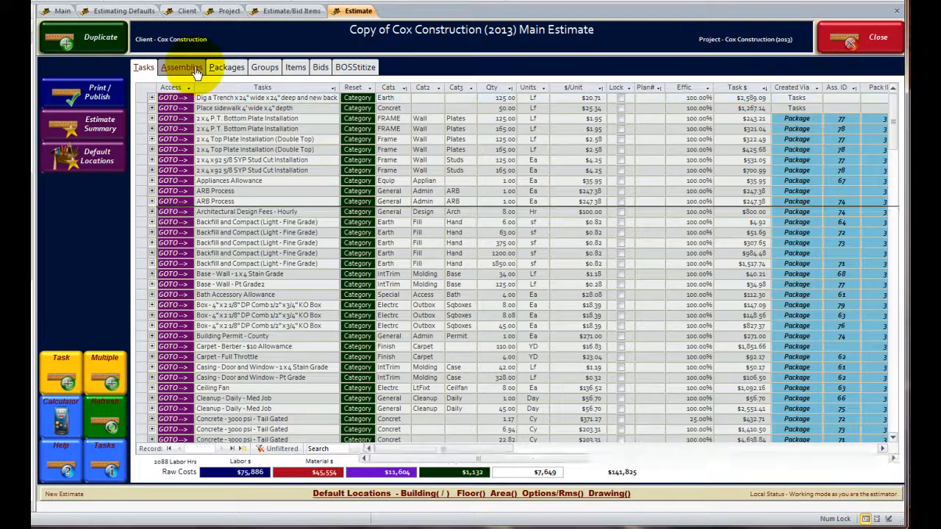
click(151, 201)
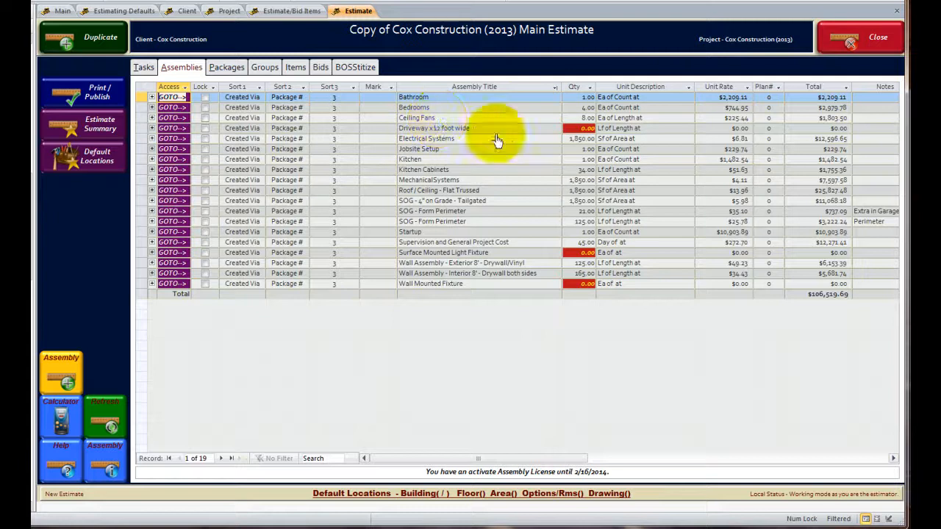
click(577, 130)
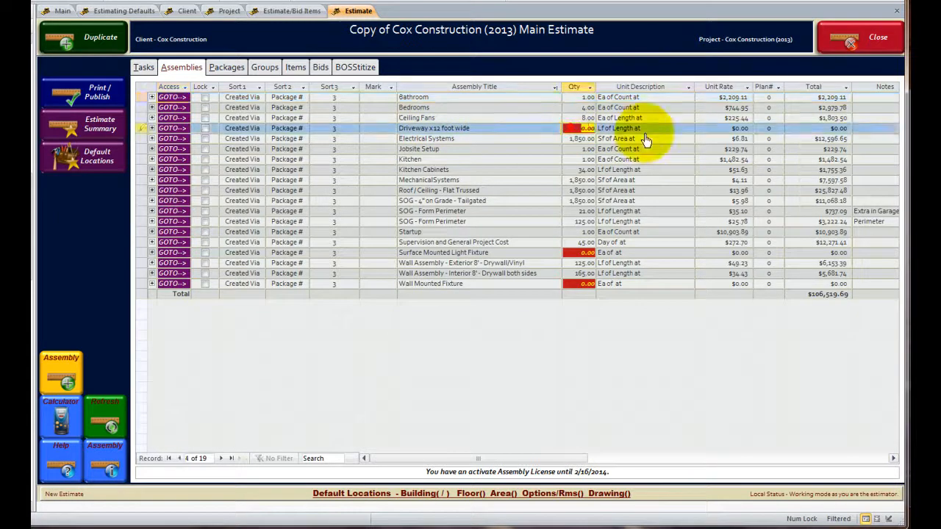
- Set the assembly quantity to 45 for Surface Mounted Light Fixture and 1 for Wall Mounted Fixture, accepting the quantity changes
click(576, 255)
click(619, 255)
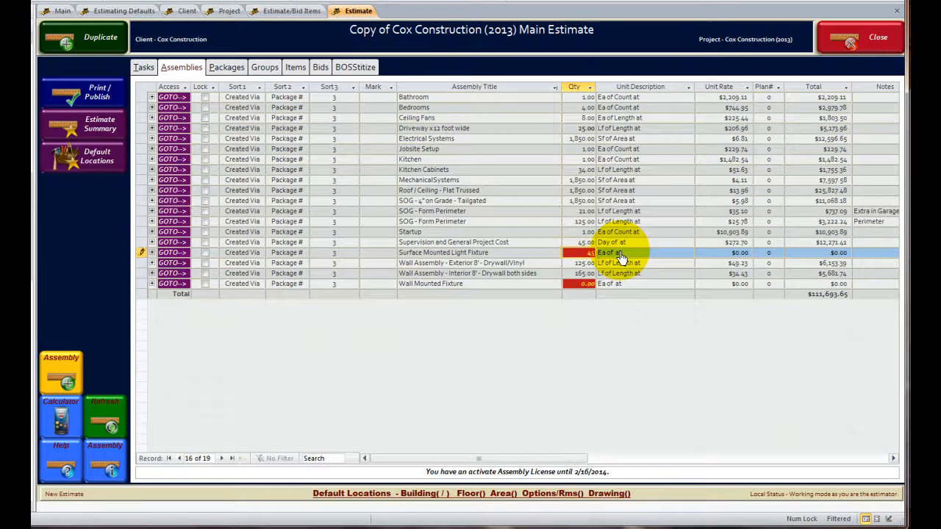
click(574, 284)
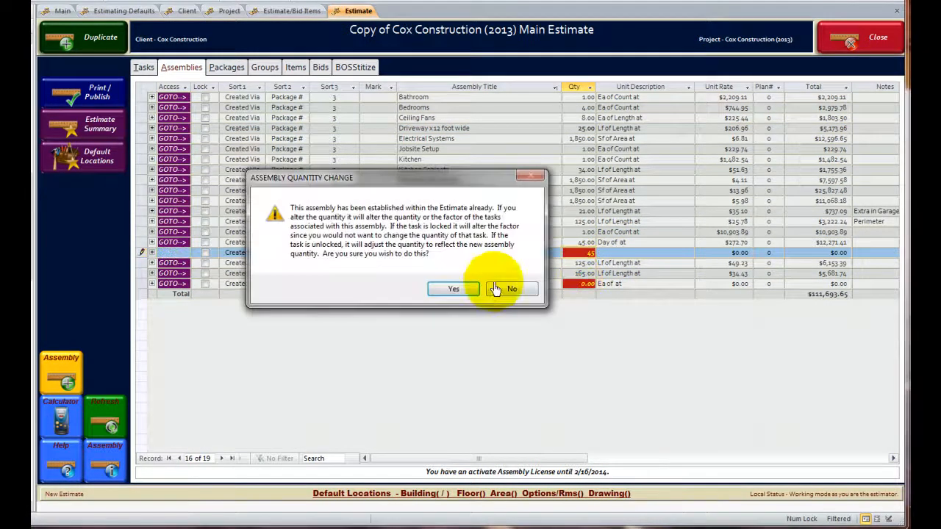
click(453, 289)
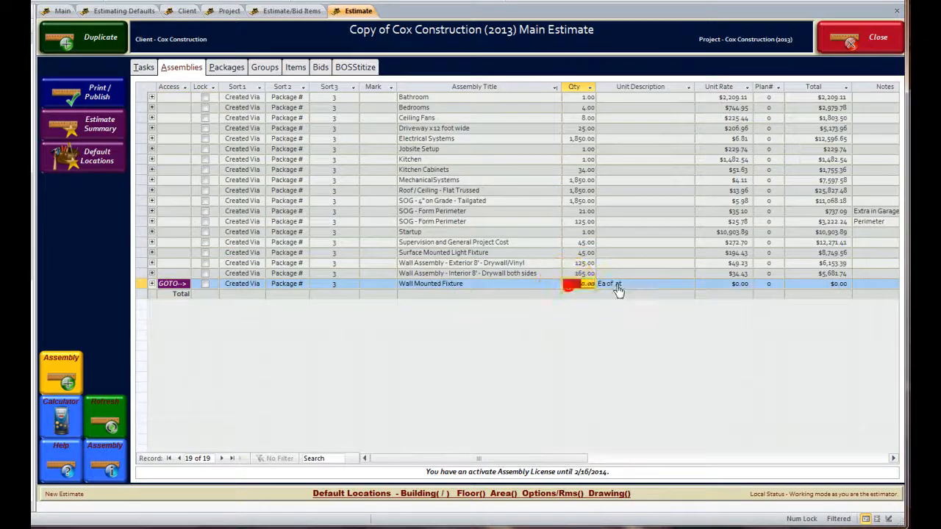
text(1)
click(459, 291)
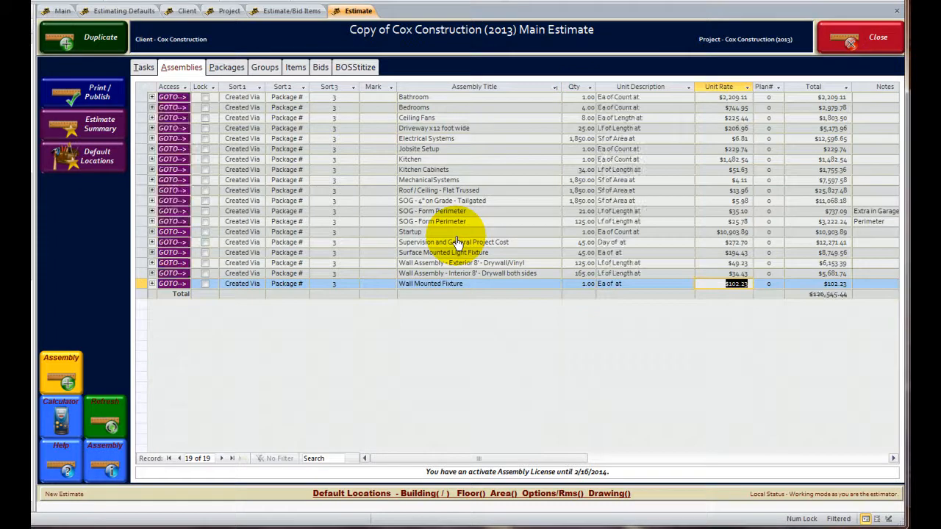
- Set the unit rate of the 4x4x10lf PT Posts item to $5.00, replacing the pricing of only that single item
click(225, 67)
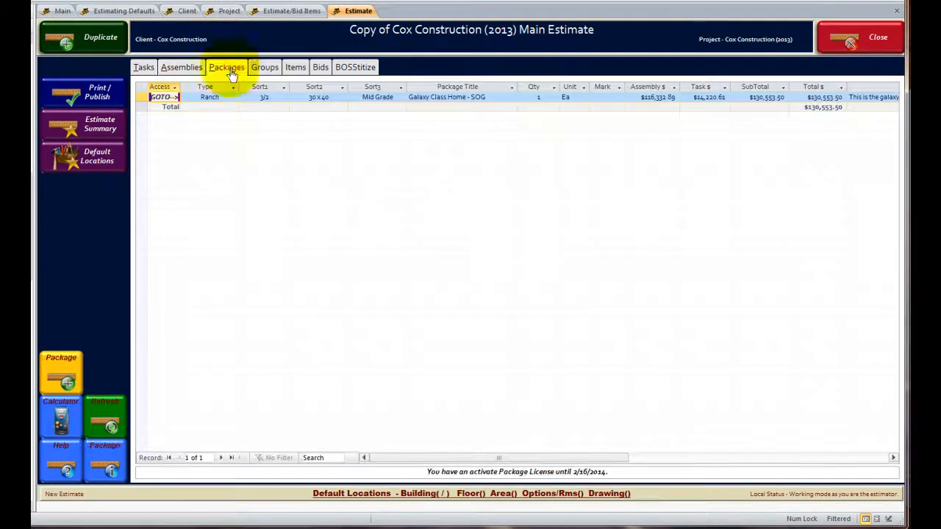
click(292, 67)
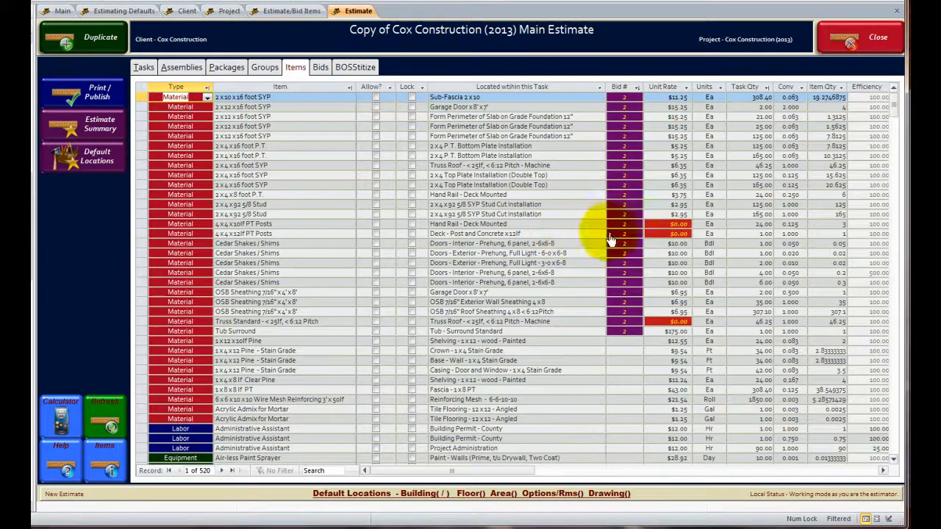
click(665, 225)
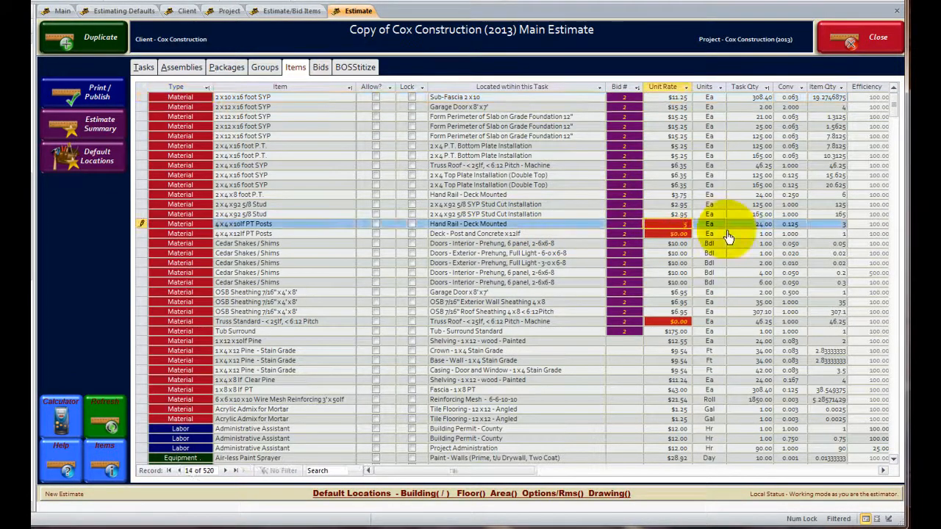
click(663, 235)
click(446, 274)
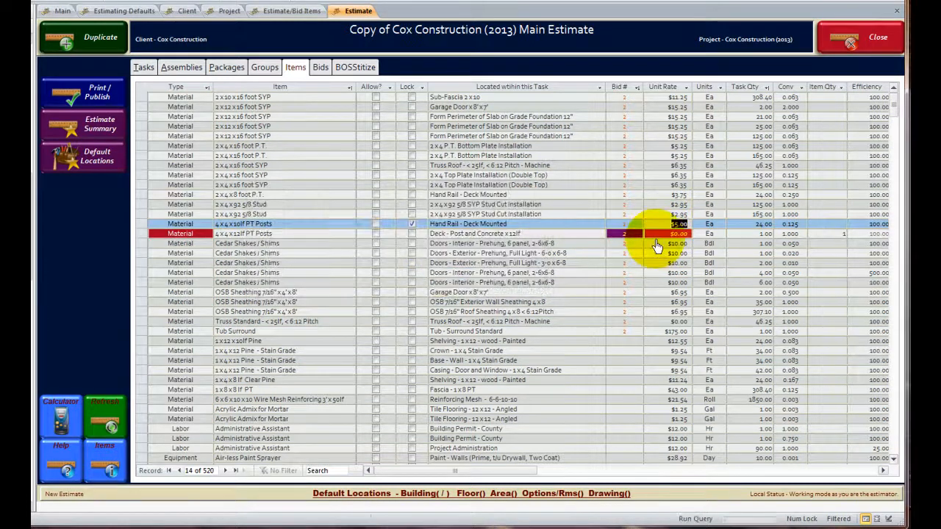
- Set the unit rate of the 4x4x12lf PT Posts item to $6.00, replacing the pricing of only that single item
text(6)
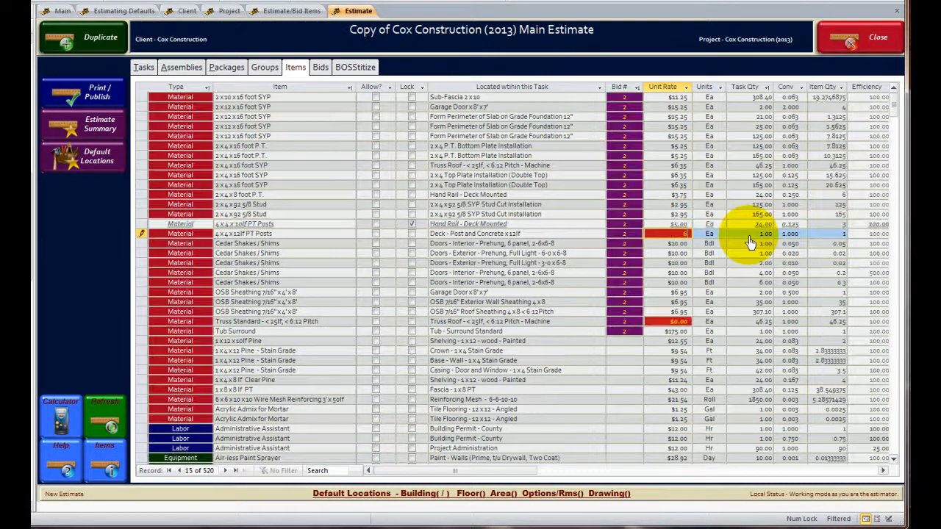
click(670, 321)
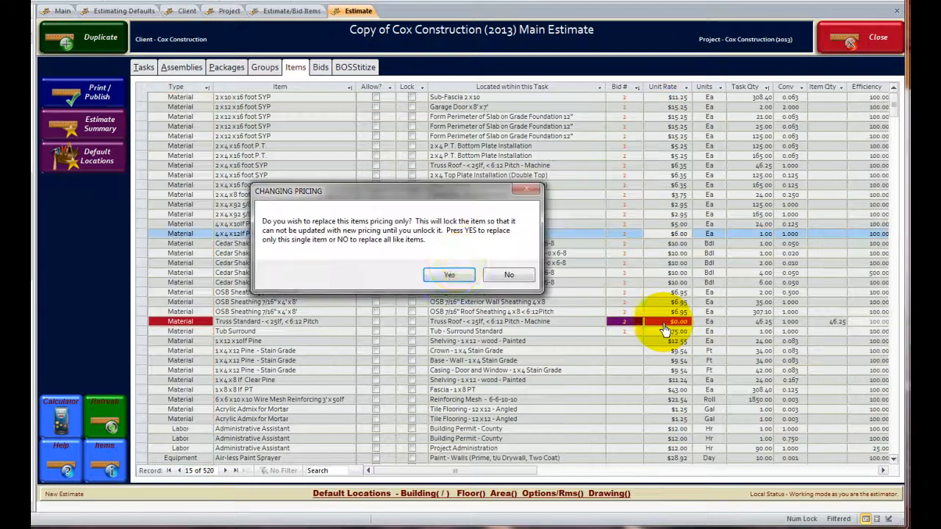
click(443, 274)
- Set the unit rate of the Truss Standard - < 25lf, < 6:12 Pitch item to $84.00 and accept the pricing change
click(662, 324)
click(669, 322)
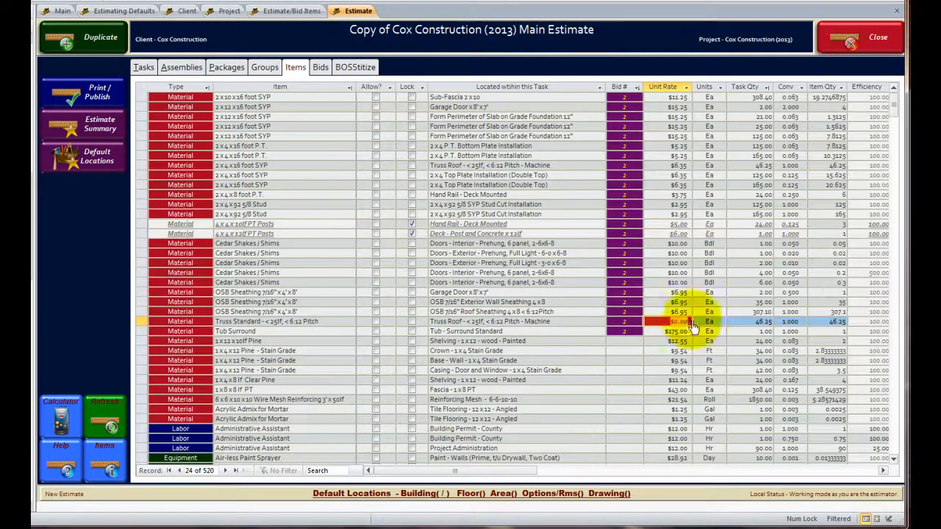
text(84)
click(505, 324)
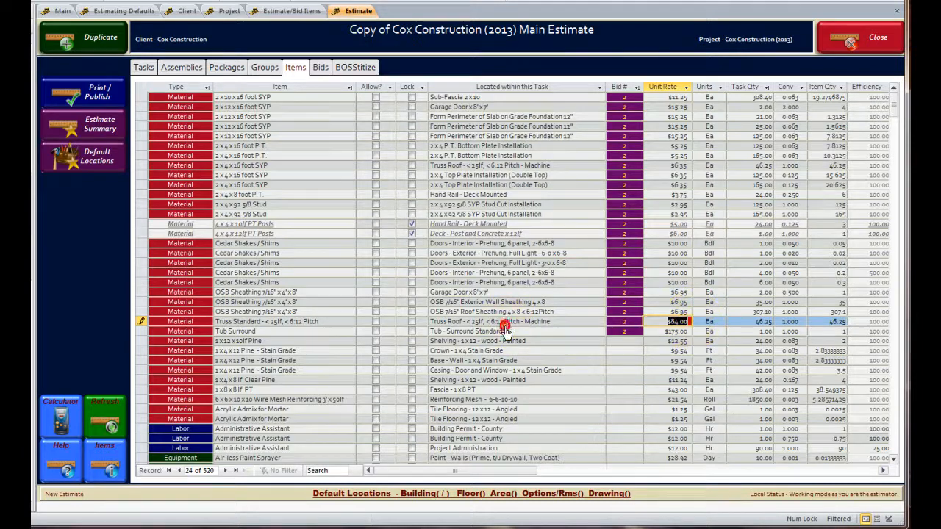
click(507, 276)
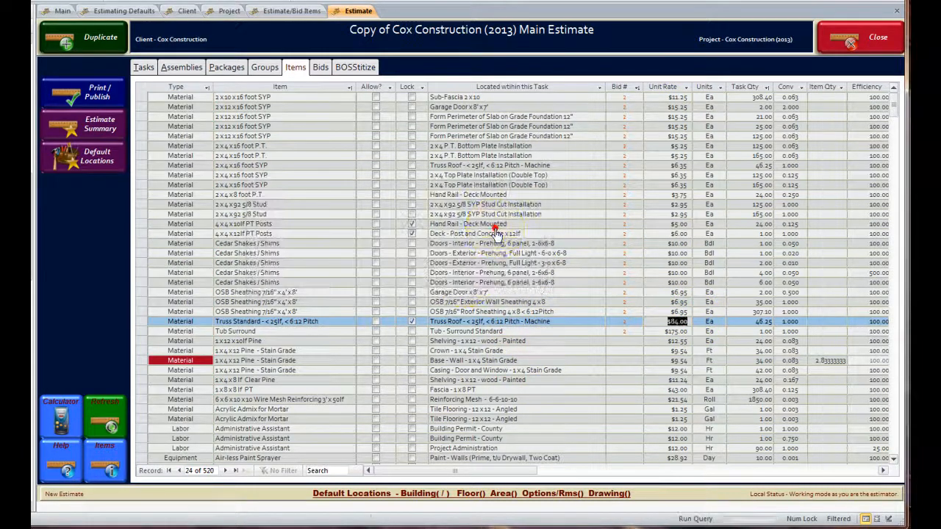
- Rerun the print/publish error check, review the remaining items without cost, and close the repair list
click(98, 94)
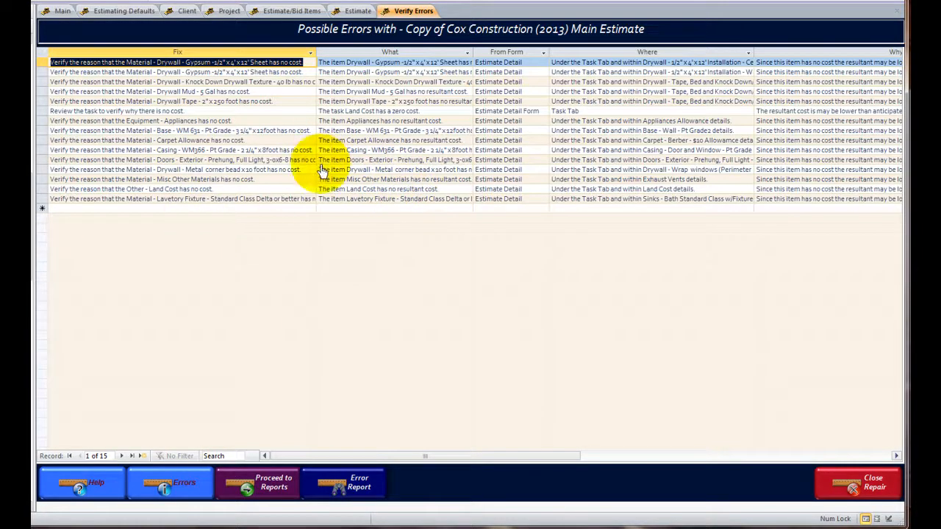
click(846, 491)
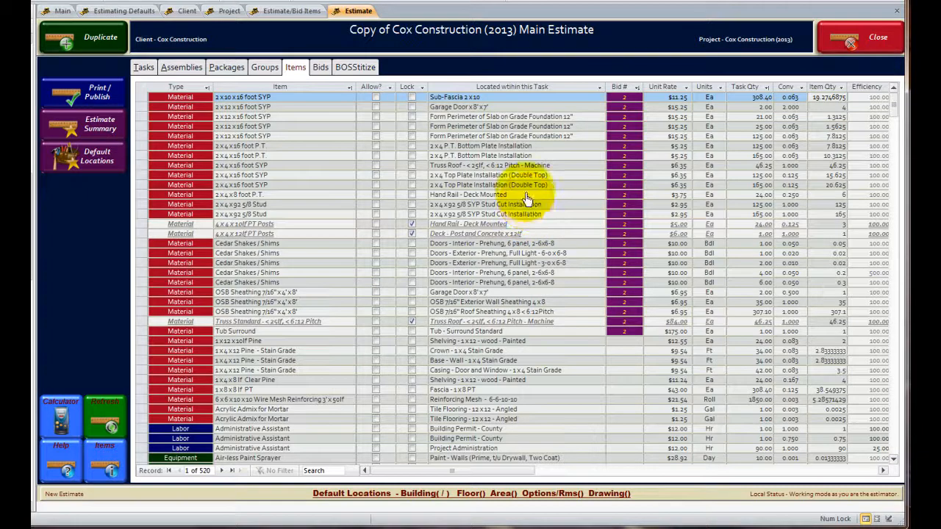
- Add a new bid to the estimate and assign it the Roofing bid package
click(318, 67)
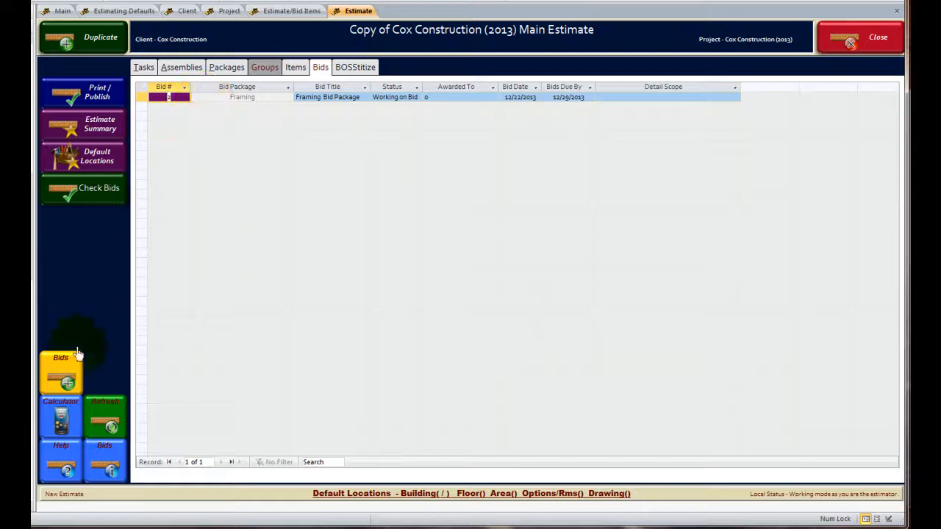
click(64, 383)
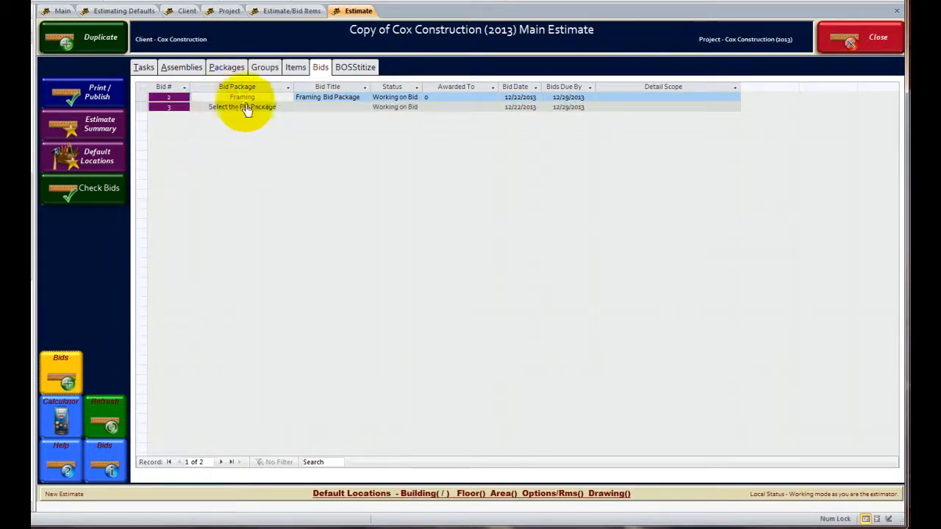
click(283, 109)
click(287, 109)
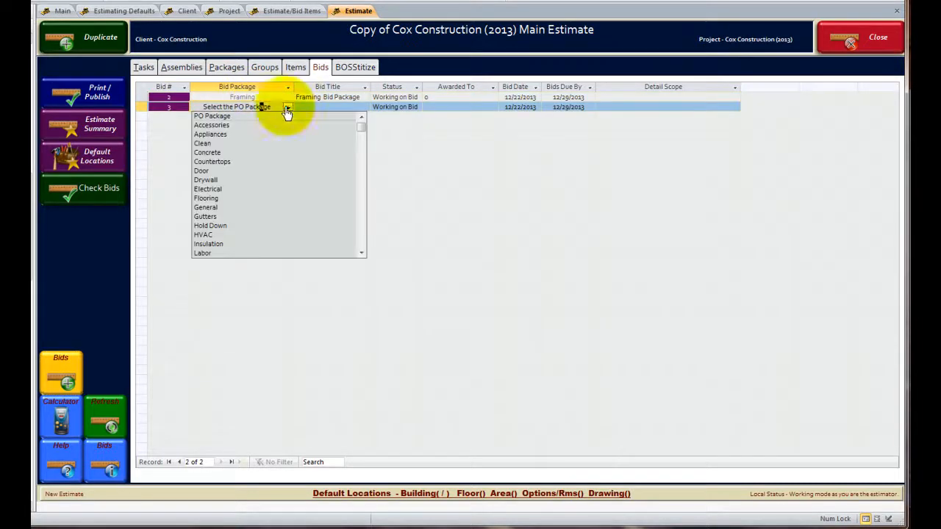
click(360, 230)
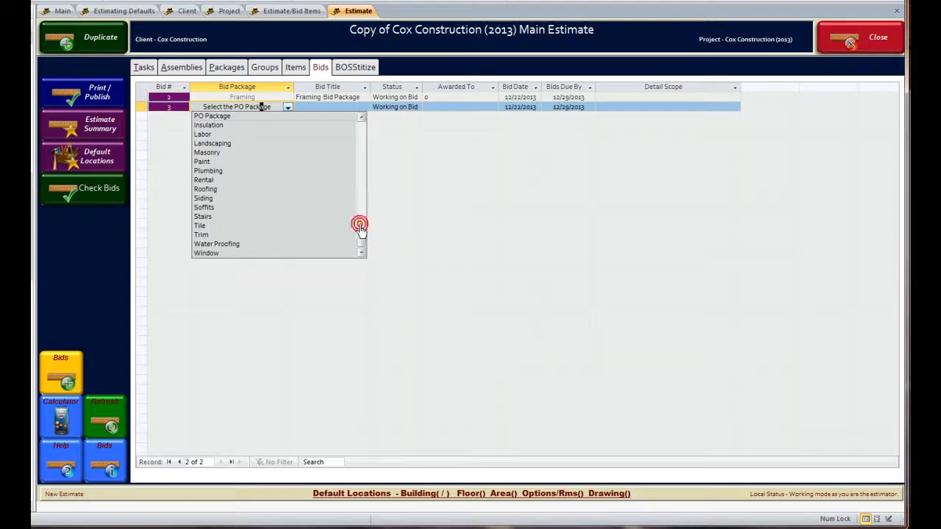
click(239, 189)
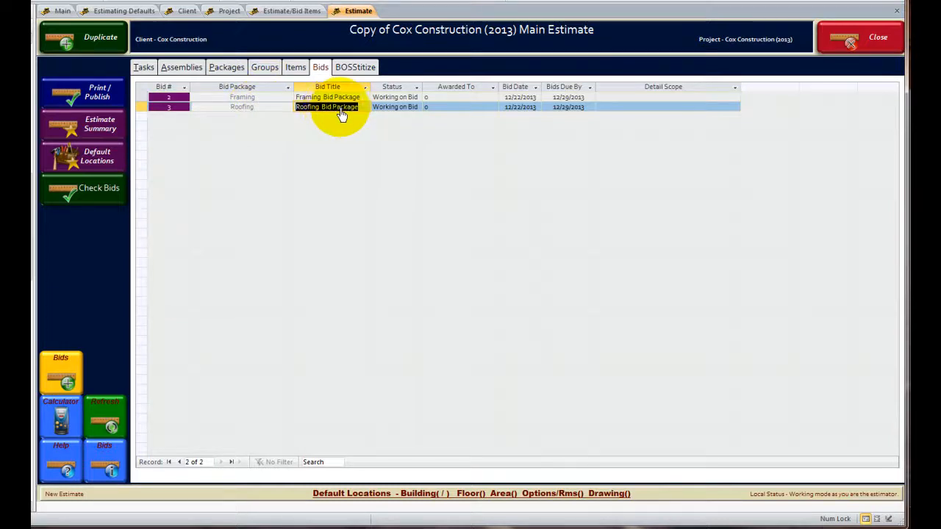
- Check which estimate items carry the new roofing bid number and how PO packages are assigned in the default items list
click(294, 68)
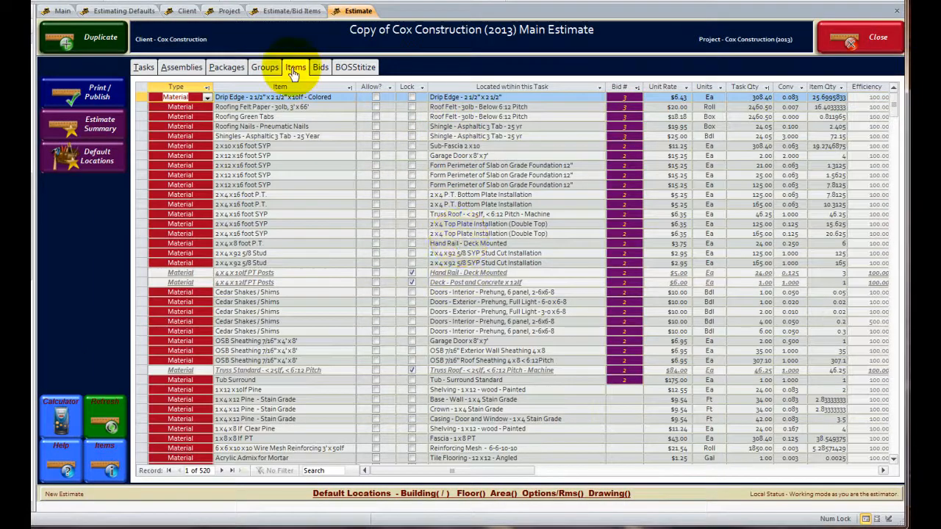
click(103, 10)
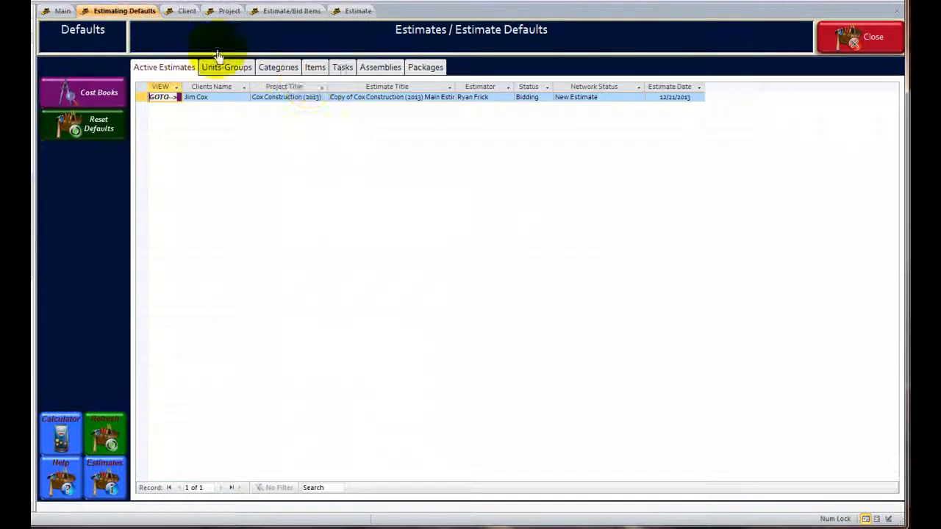
click(314, 68)
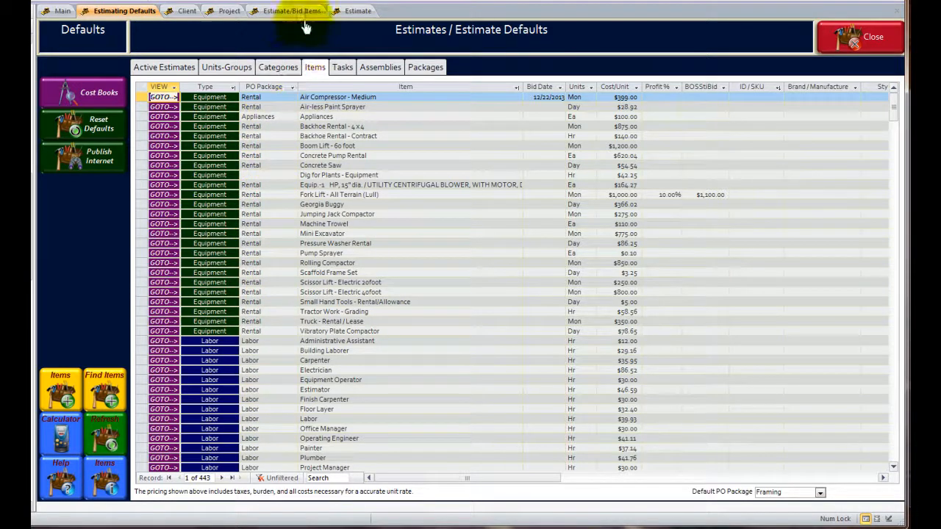
click(342, 14)
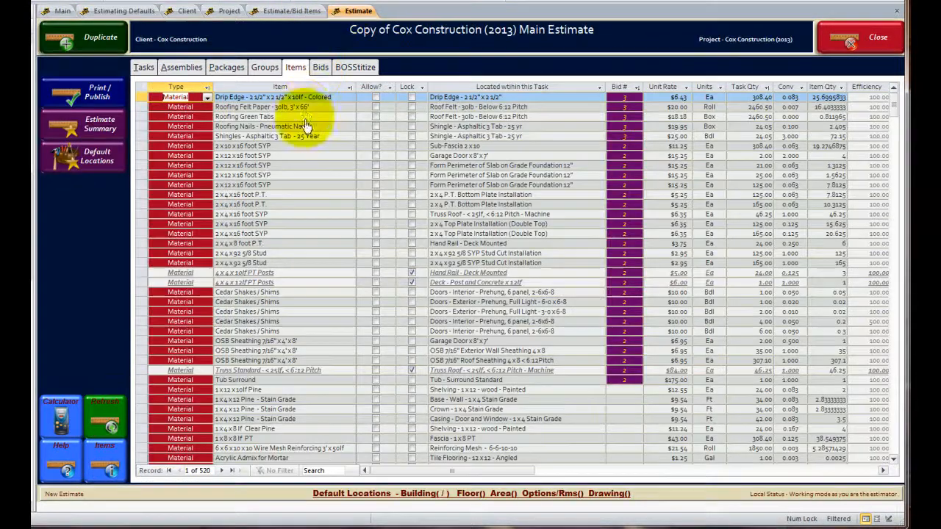
- Compare the bid list with the estimate items, selecting the four 2x12x16 foot SYP rows that belong to the framing bid
click(320, 68)
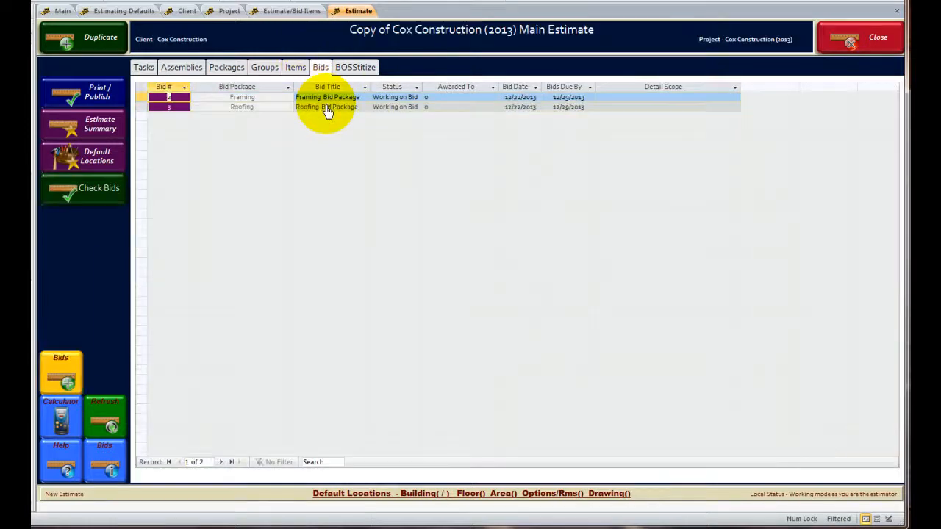
click(293, 68)
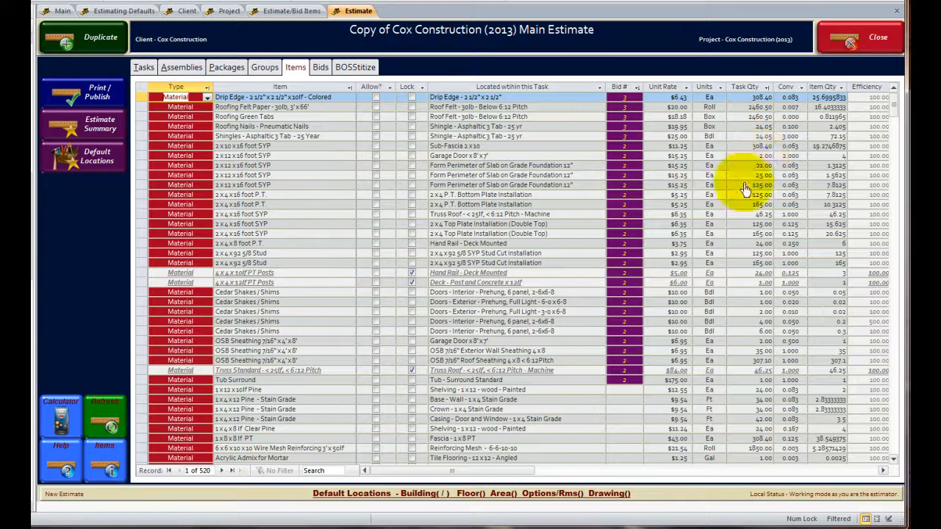
drag(137, 155, 138, 187)
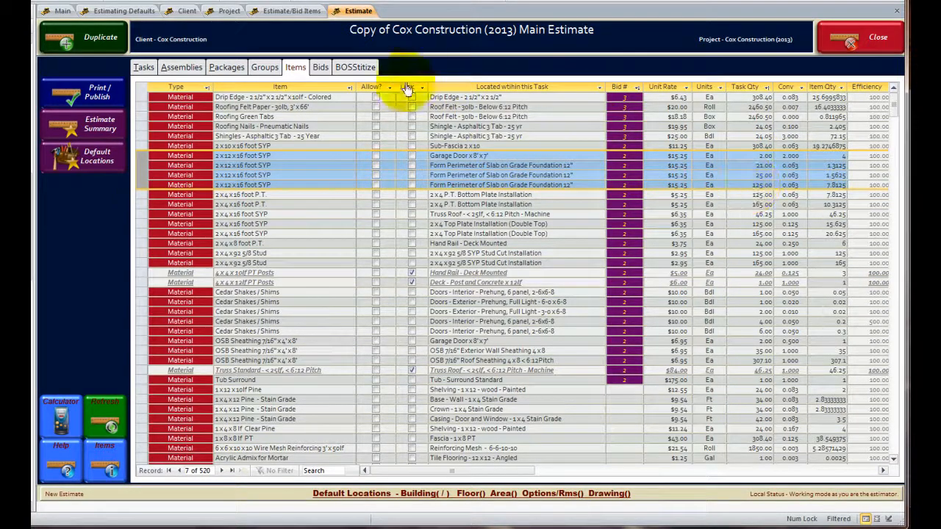
- Open the Roofing Bid Package and set the bid quantity of the colored Drip Edge item to 28
click(320, 67)
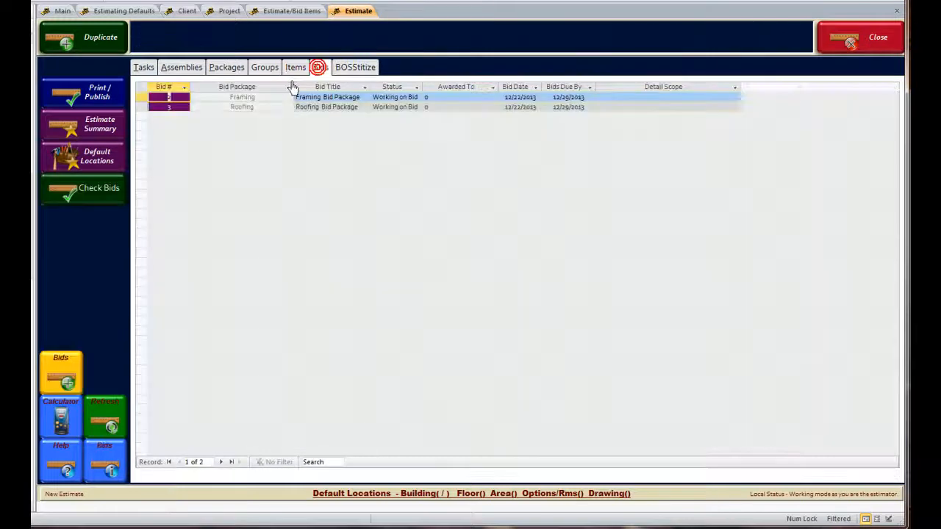
click(168, 108)
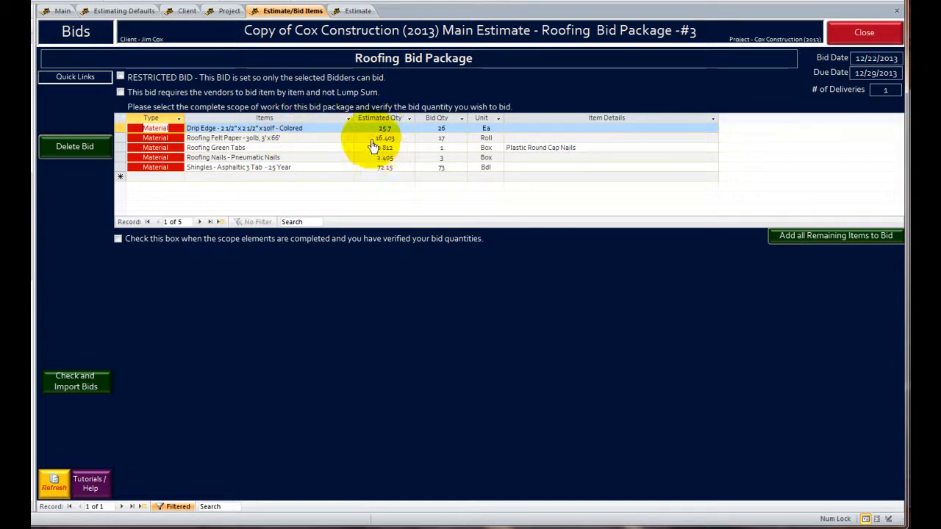
drag(435, 130, 466, 134)
text(2)
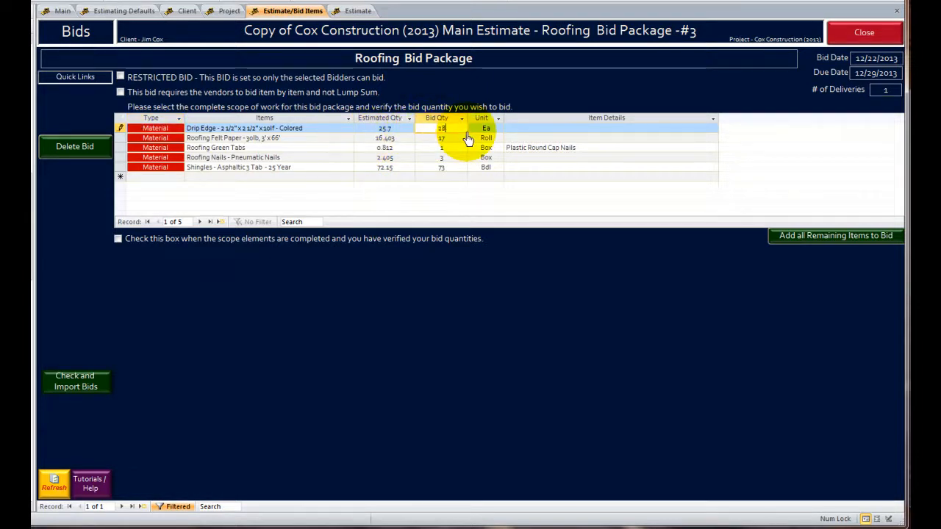
click(315, 139)
- Mark the roofing bid's scope and quantities as verified, and run the vendor search and item update
click(118, 240)
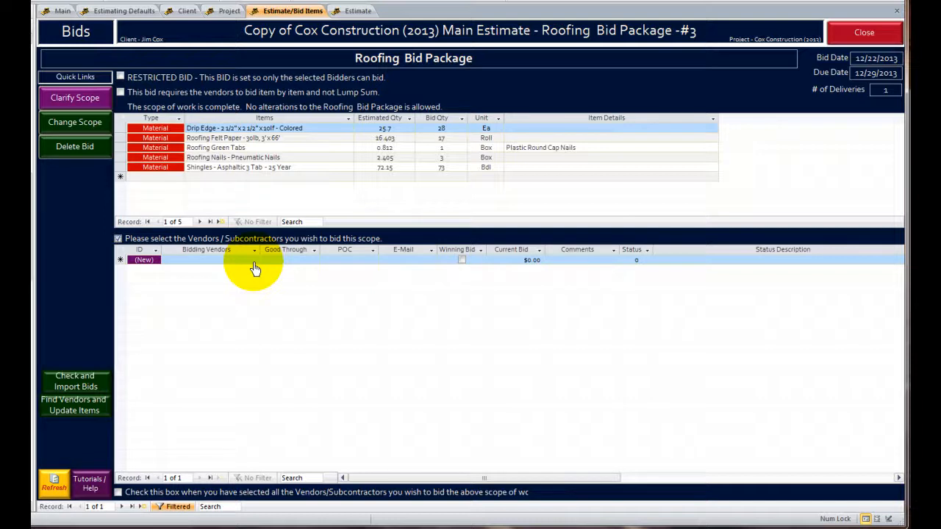
click(72, 416)
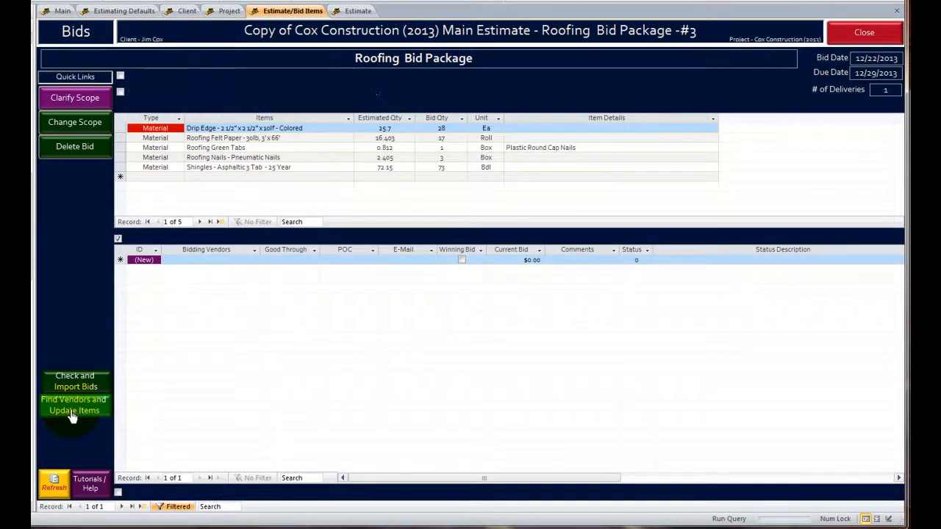
click(72, 415)
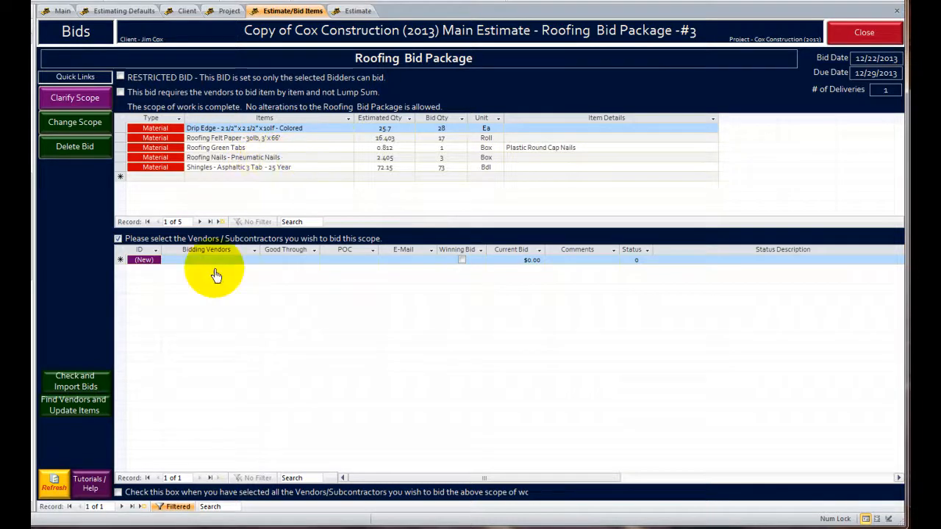
- Add Shingles - Asphaltic - Arch. -30 Year to Test Subcontractor's supplied items, begin a second item with "fe", and return to the roofing bid
click(64, 11)
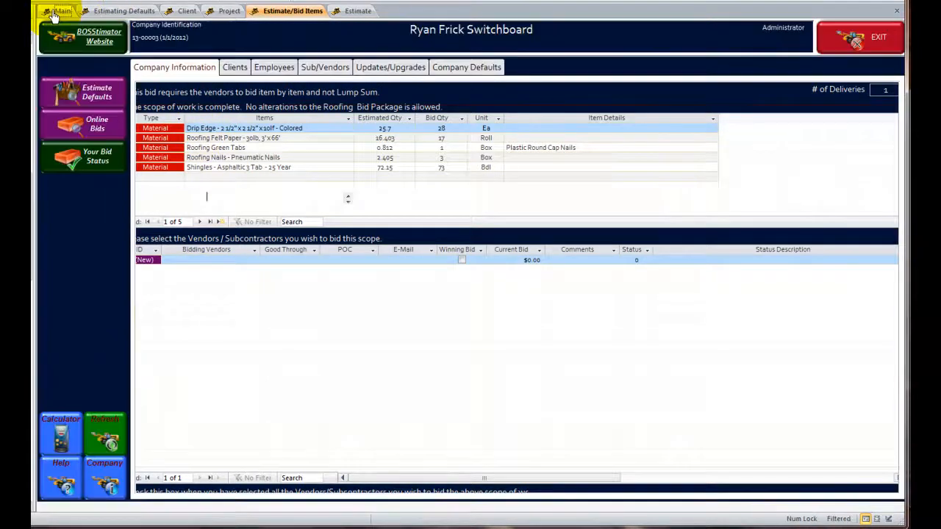
click(323, 68)
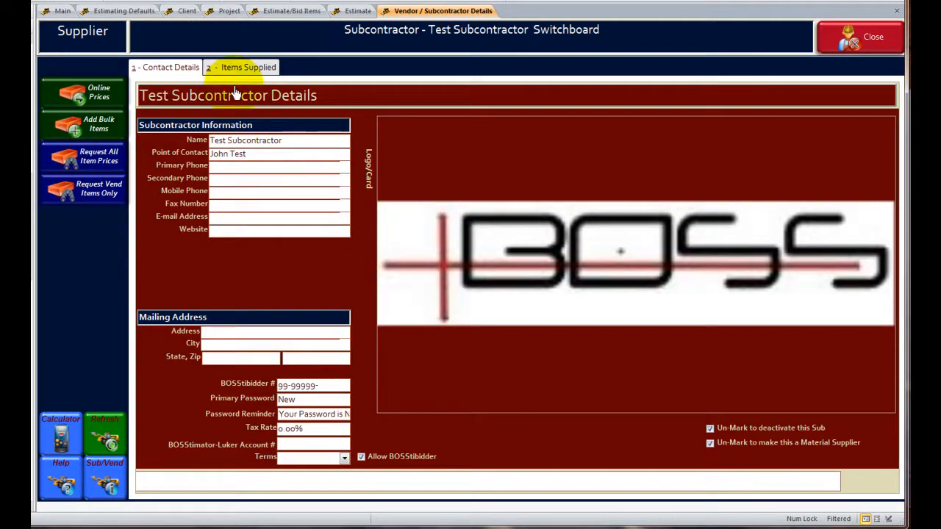
click(241, 67)
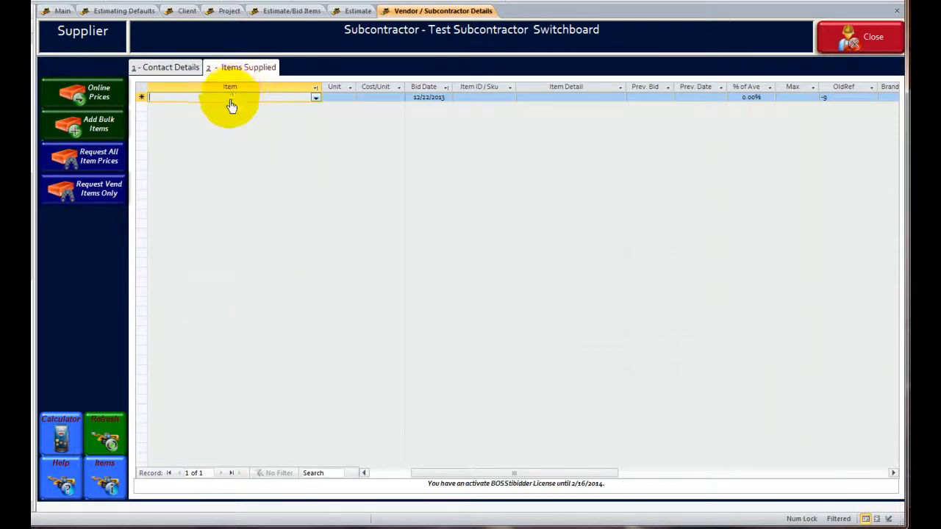
text(sh)
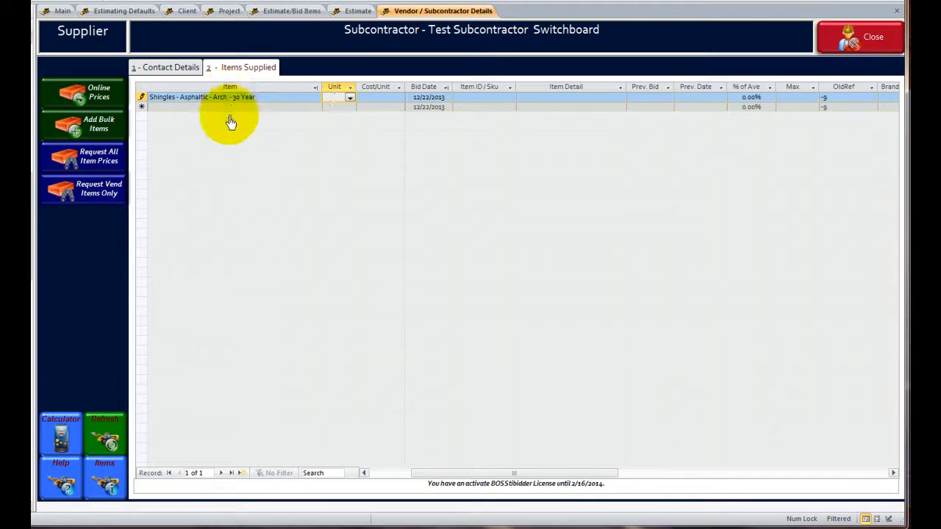
click(231, 109)
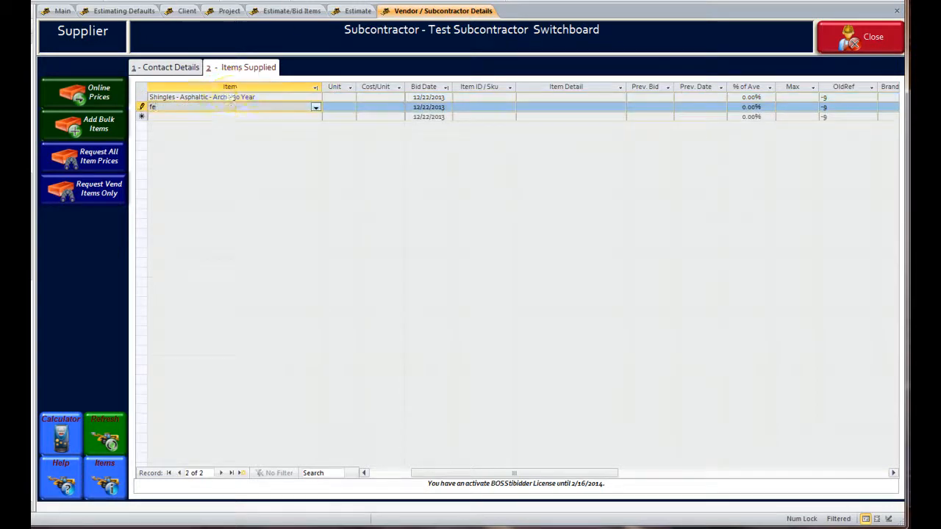
click(292, 12)
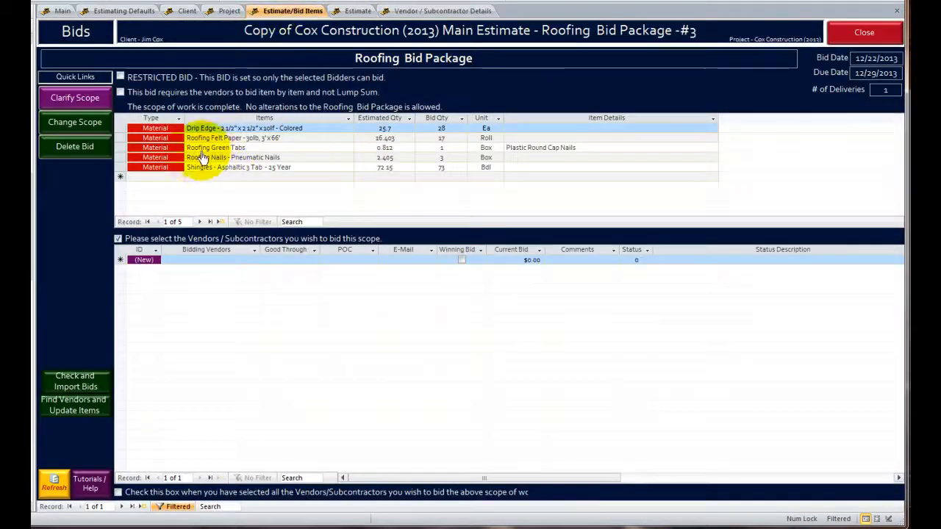
- Add Roofing Green Tabs as the second item supplied by Test Subcontractor and close the subcontractor's record
click(435, 11)
drag(207, 108, 103, 105)
text(roo)
text(fing green Tabs)
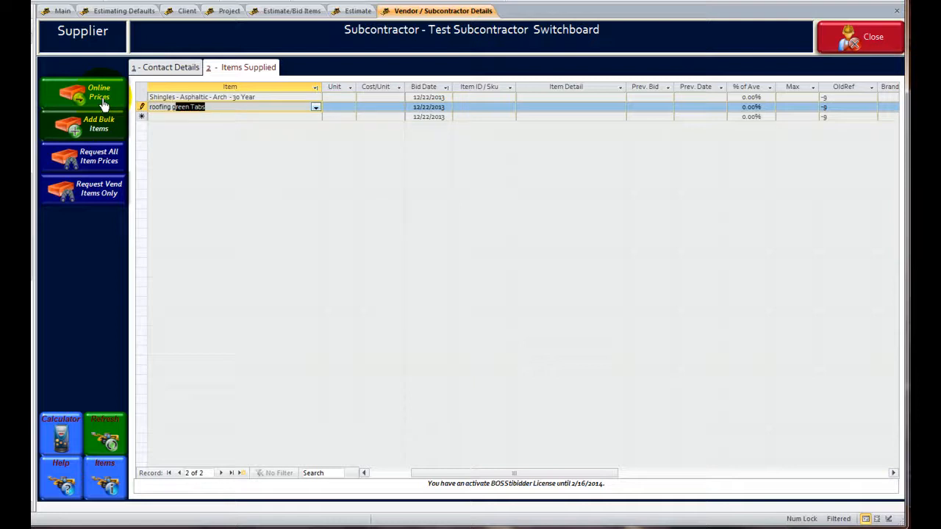
key(Tab)
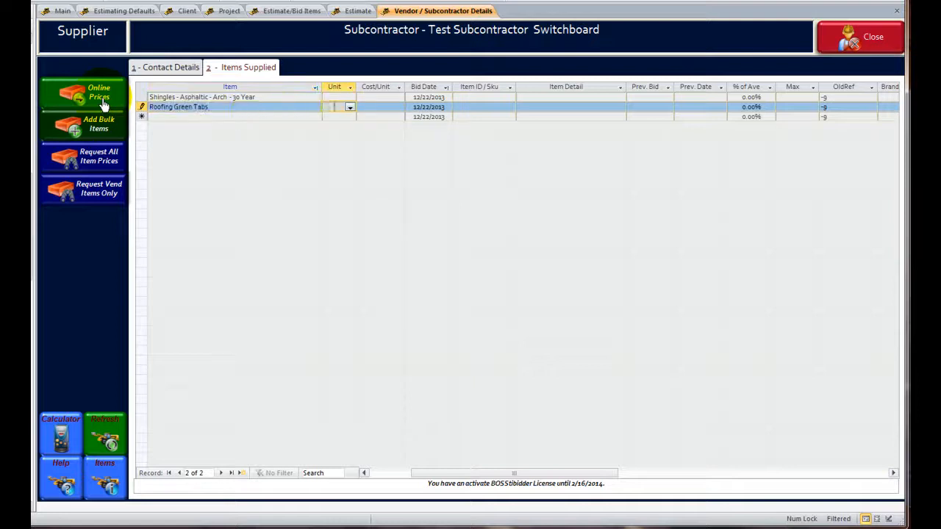
click(864, 38)
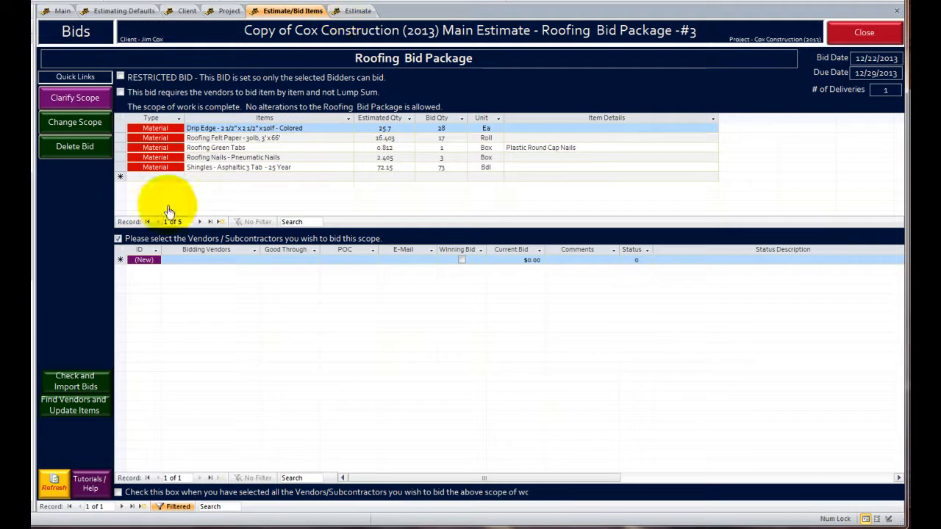
- Find vendors and update items for the roofing bid, and mark the selection of bidding vendors as complete
click(83, 319)
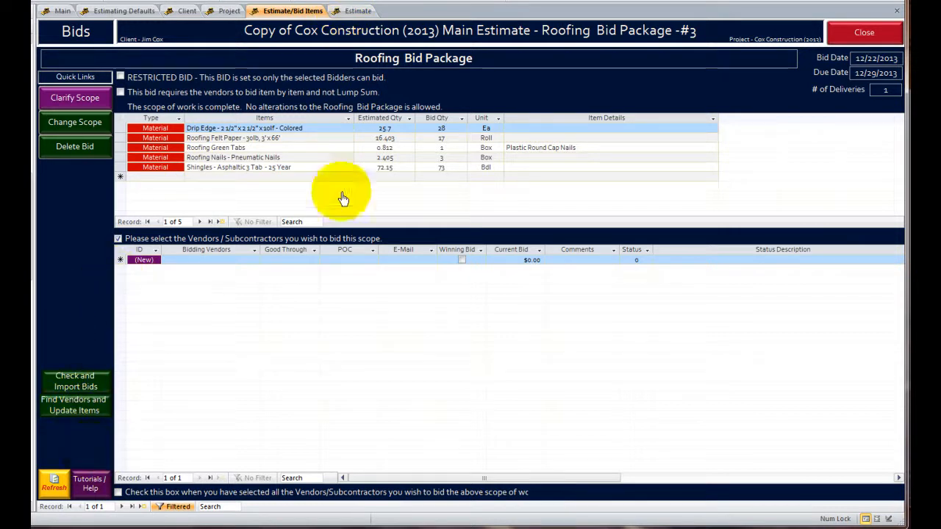
click(83, 409)
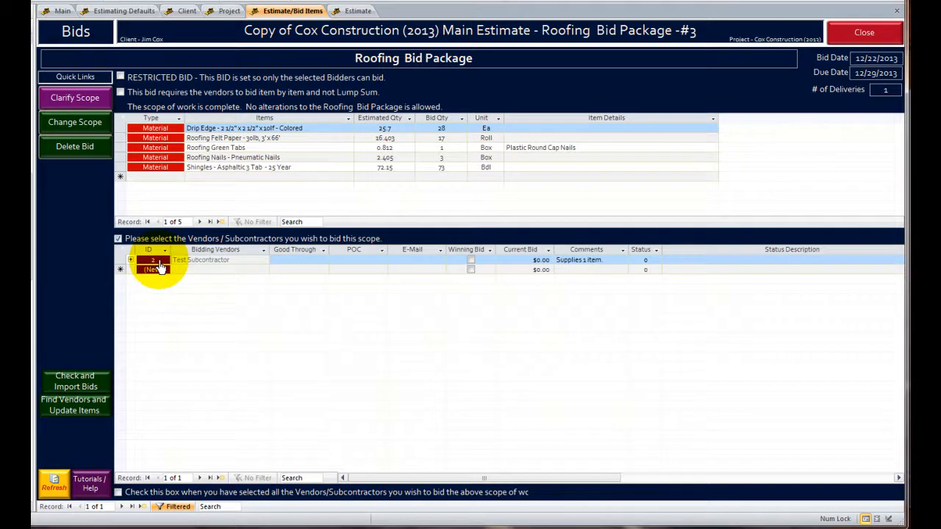
click(209, 270)
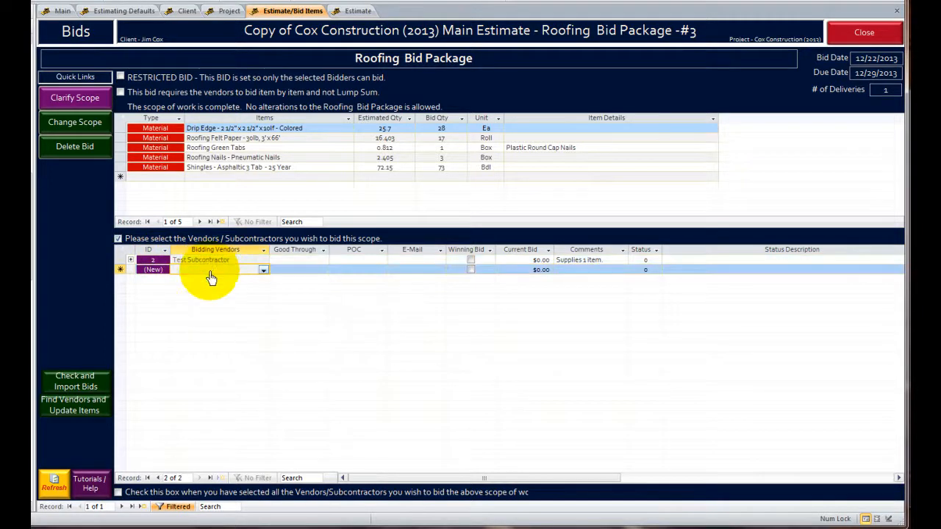
click(118, 491)
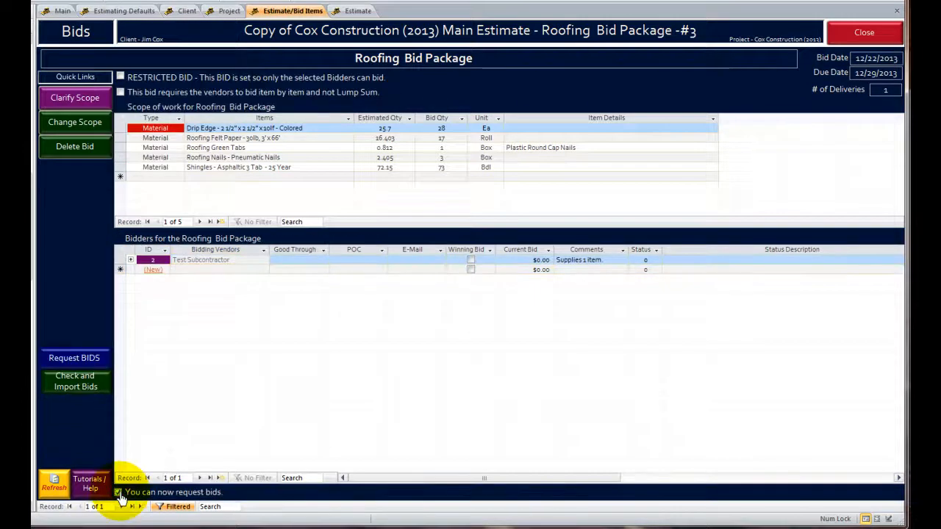
- Request bids for the Roofing Bid Package and choose to publish the vendor request online
click(74, 358)
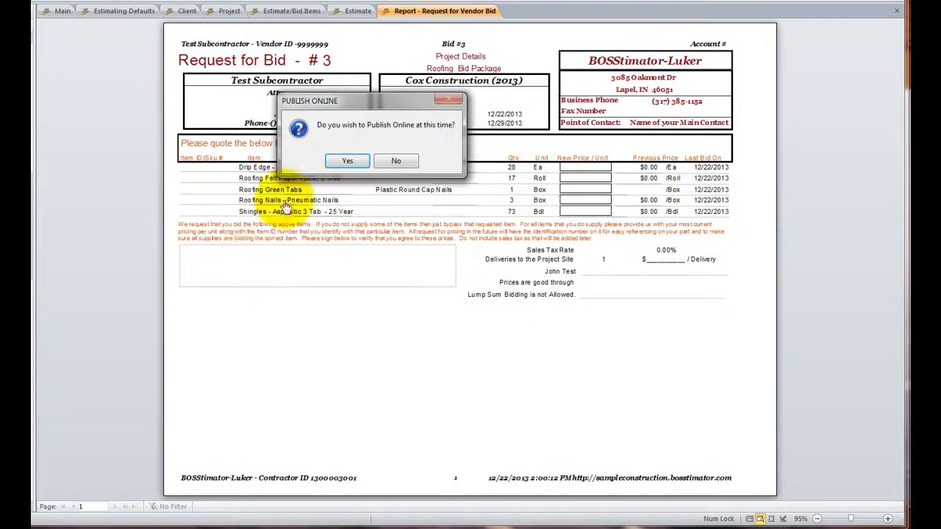
drag(365, 104, 337, 317)
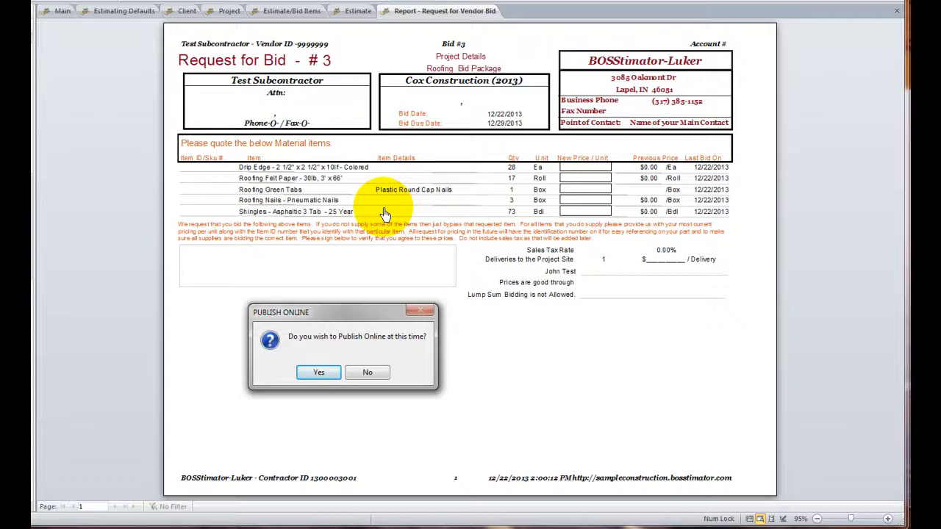
click(301, 377)
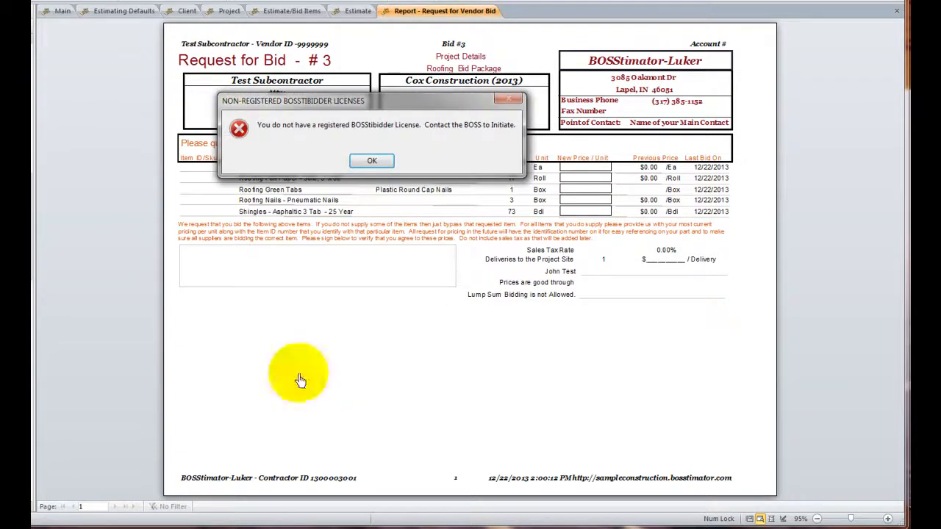
click(378, 167)
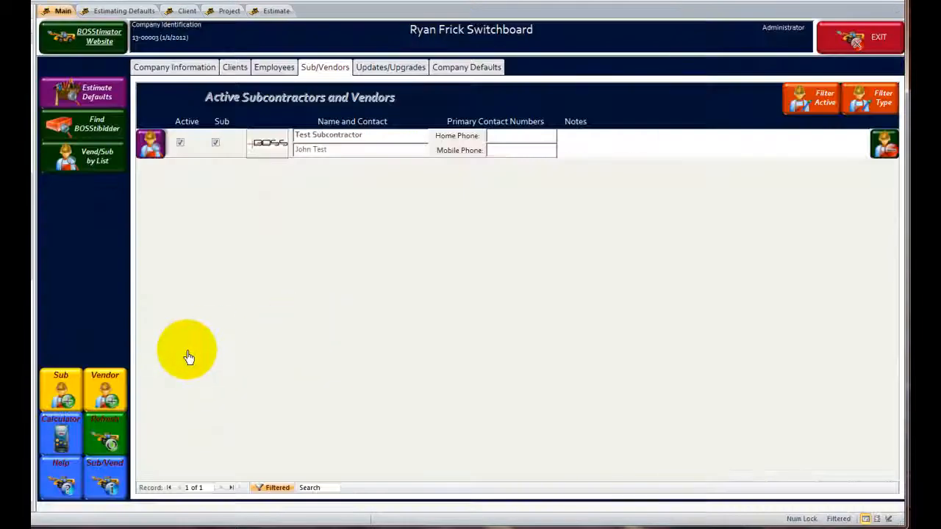
- Reopen the Roofing Bid Package, check its bidder status against the bid numbers in the estimate's items, and close the bid
click(274, 11)
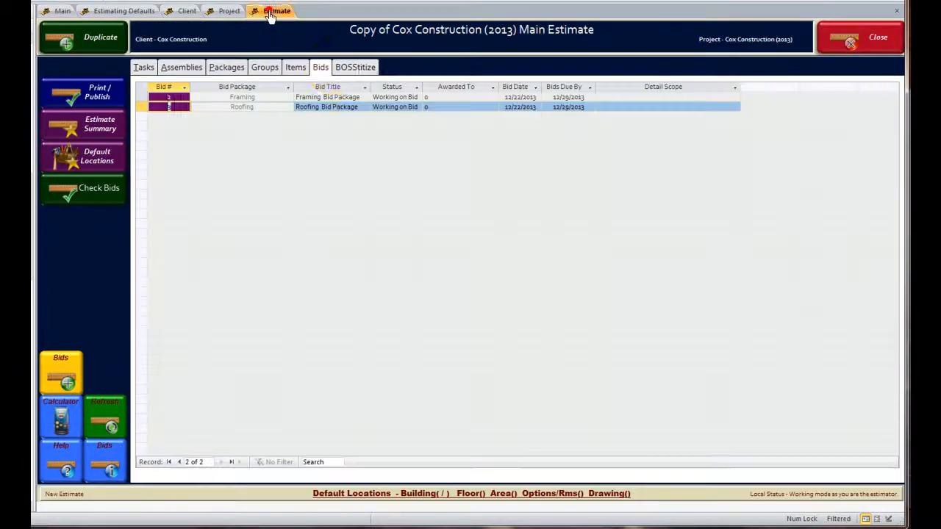
click(169, 108)
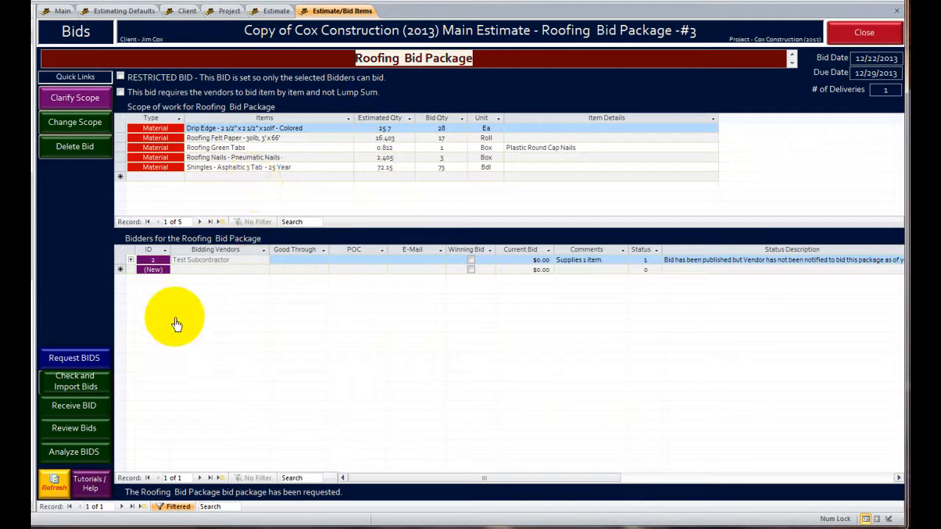
click(272, 10)
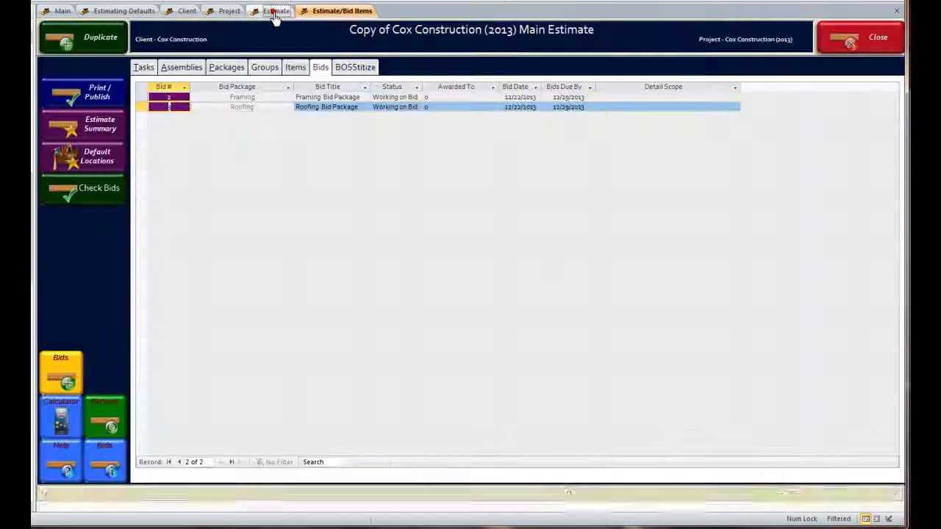
click(296, 67)
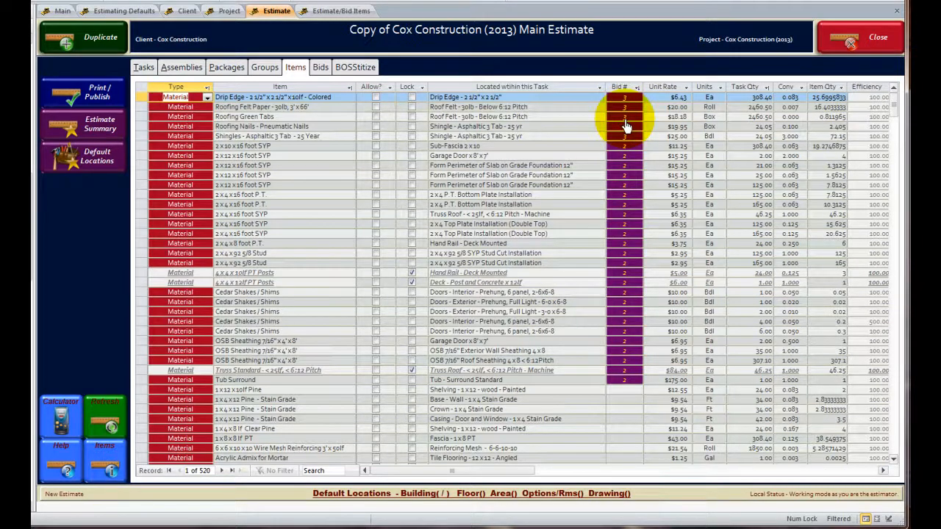
click(327, 11)
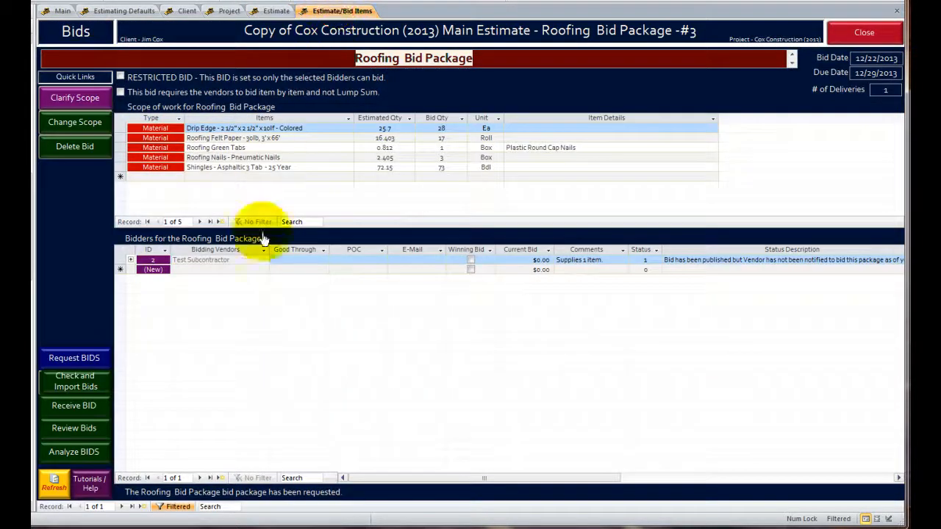
click(852, 36)
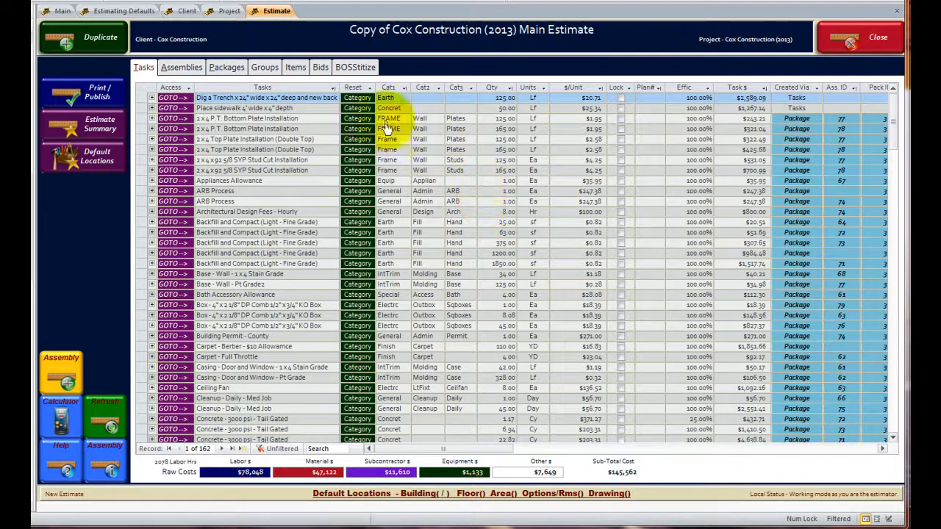
- Create a new BOSStitizer plan in the estimate and title it Exterior
click(351, 72)
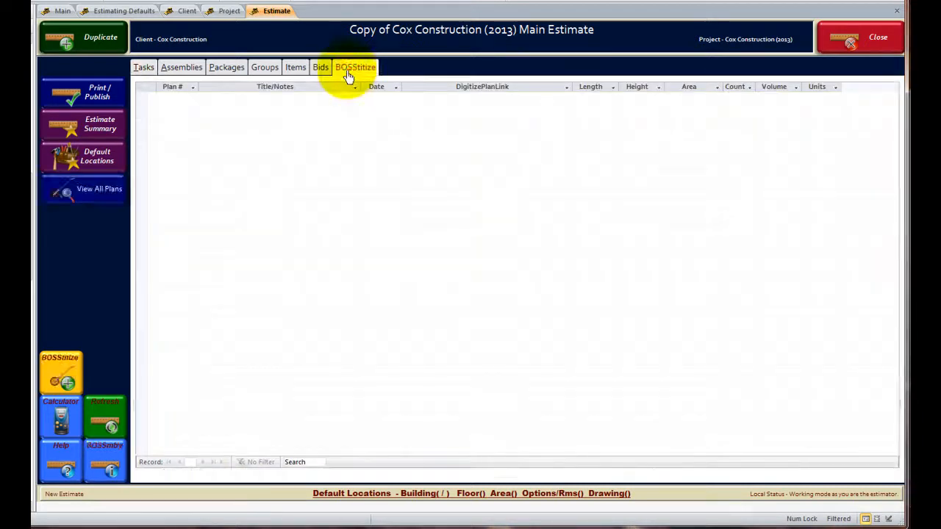
click(60, 384)
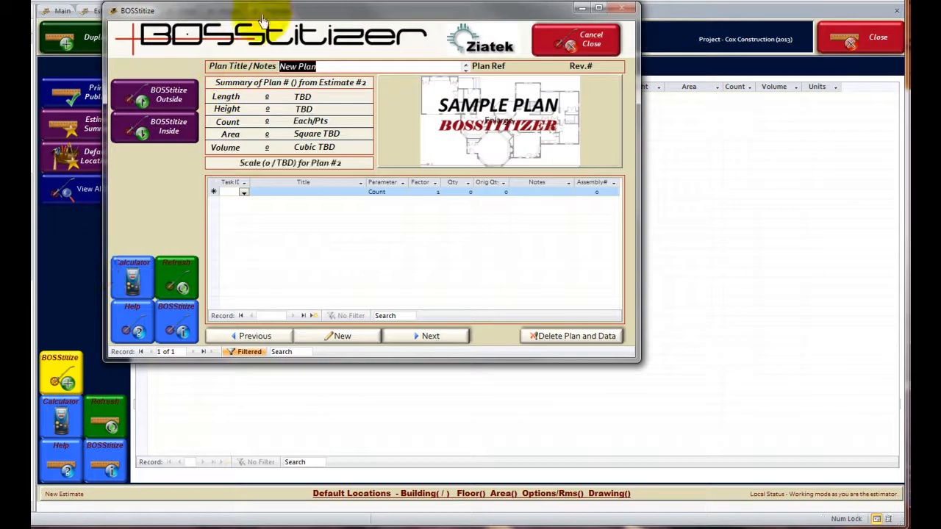
drag(264, 9, 363, 69)
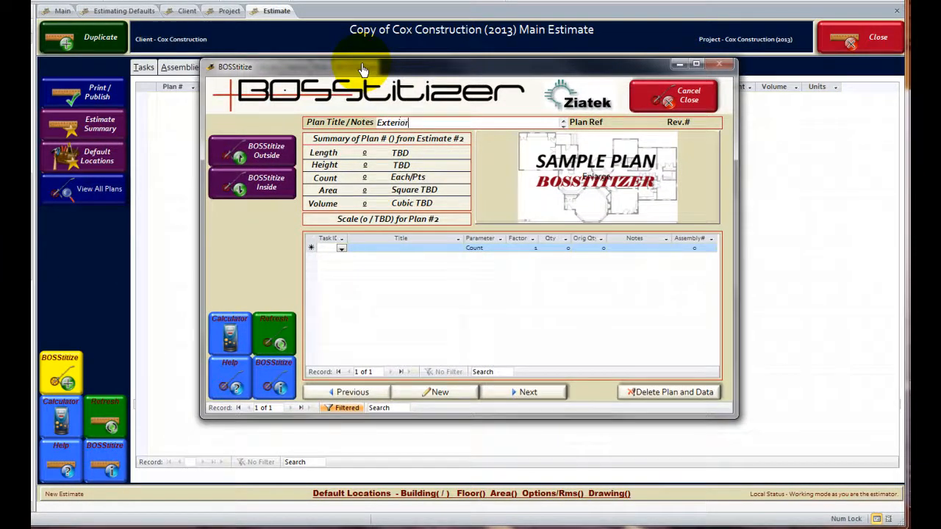
key(Tab)
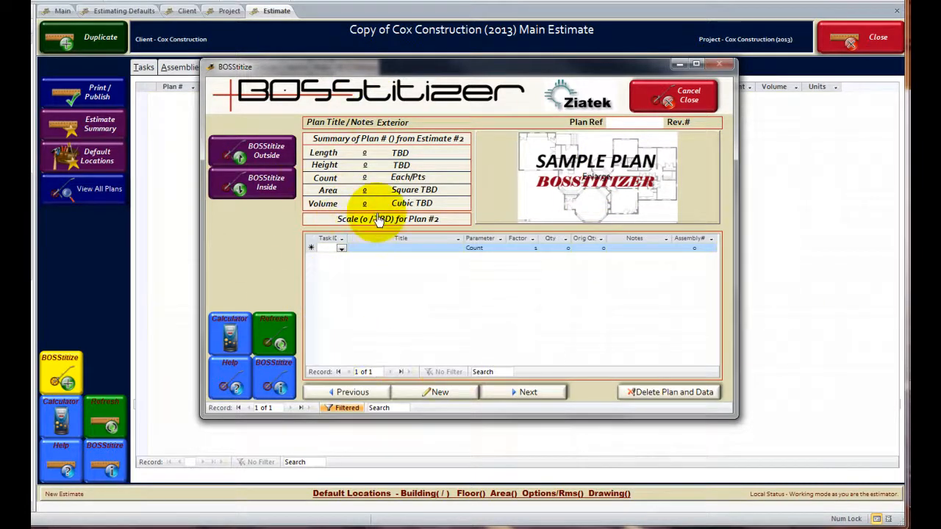
- Start digitizing inside the program and choose architectural plan 1 of the Cox Construction project
click(262, 202)
drag(343, 35, 512, 104)
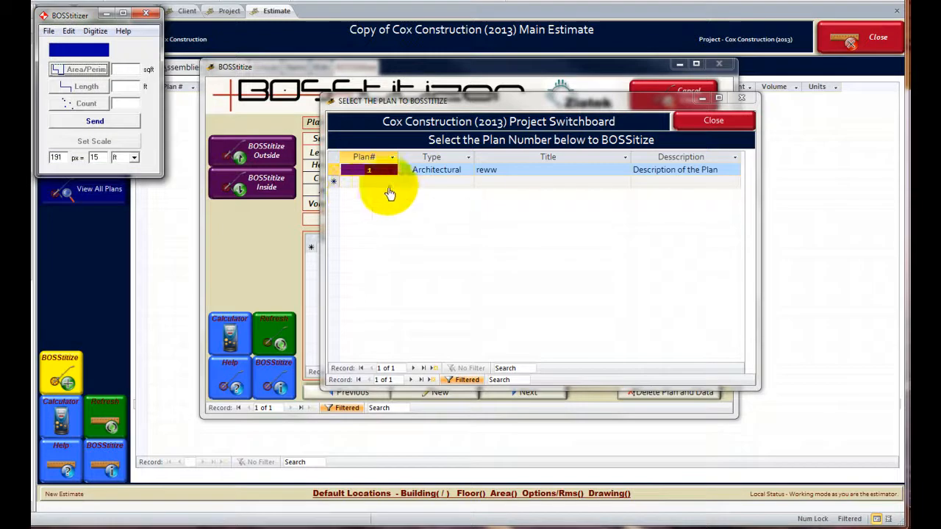
click(380, 174)
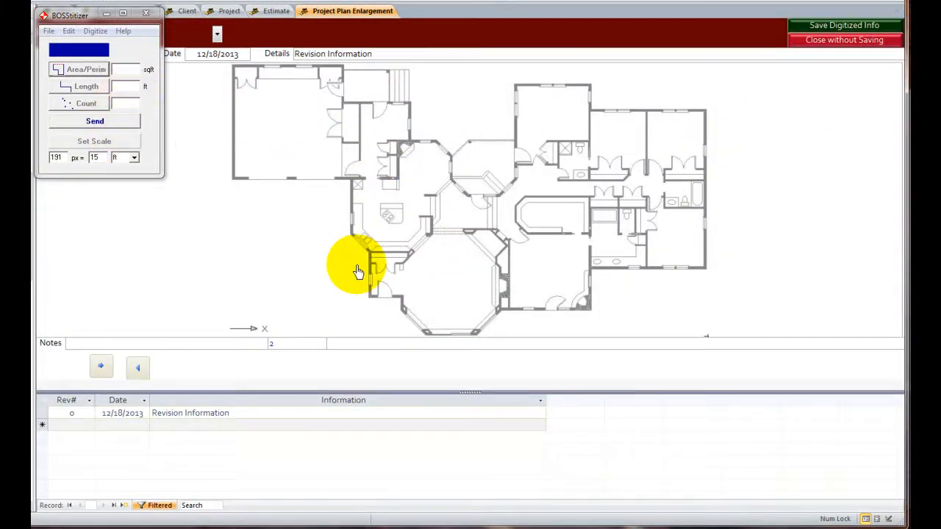
- Set the plan scale from the upper exterior wall of the room left of the bedroom wing, entering 25 ft
click(77, 146)
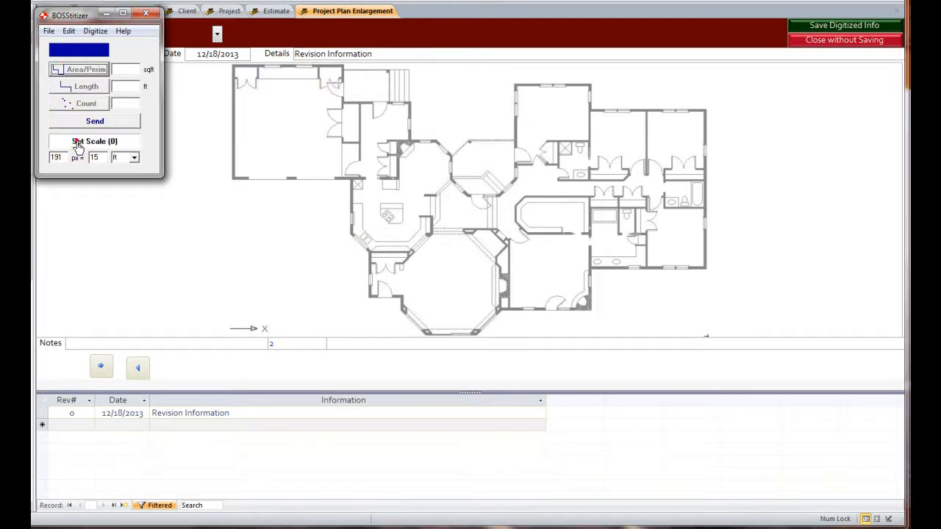
click(515, 85)
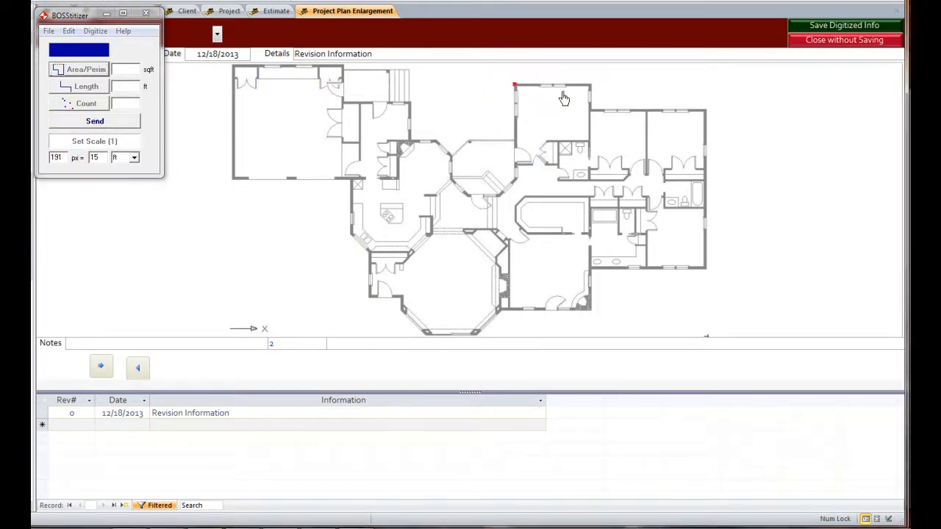
click(590, 86)
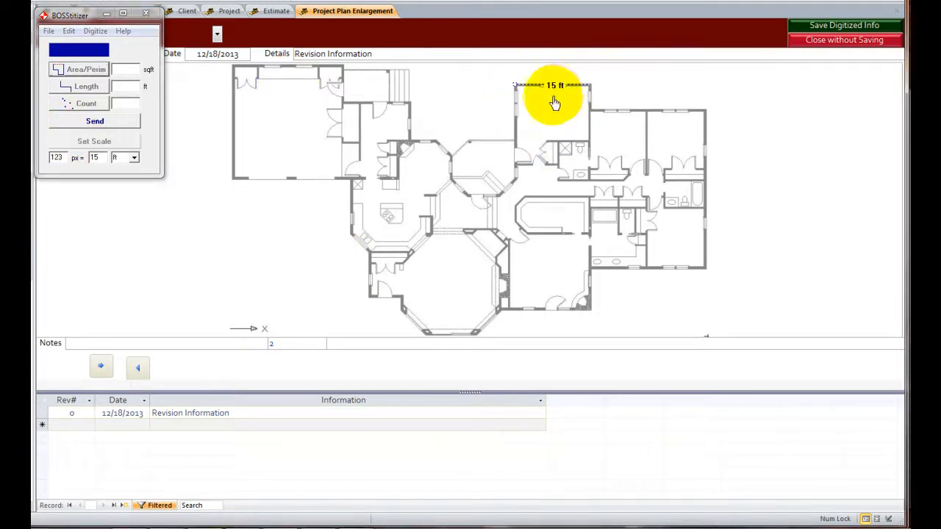
click(101, 162)
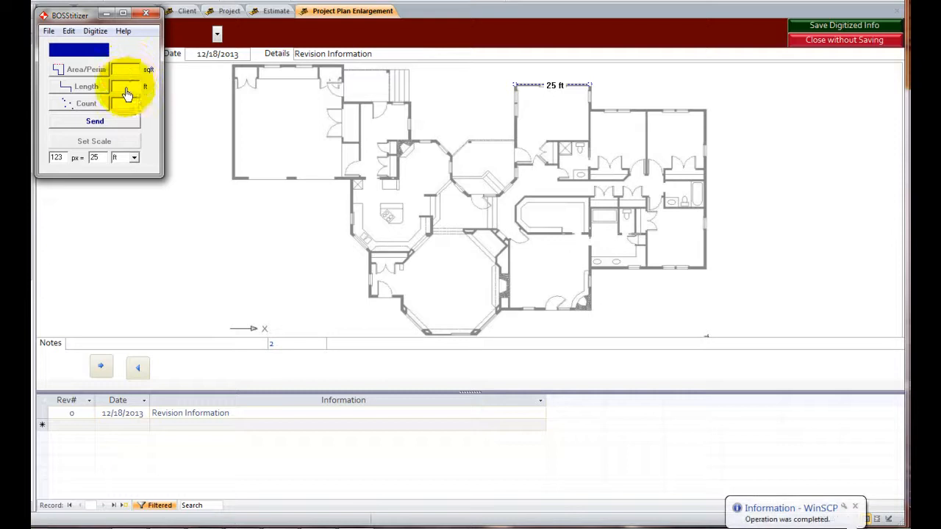
- Trace a length of about 129 ft along the top, right and bottom exterior walls of the bedroom wing
click(83, 88)
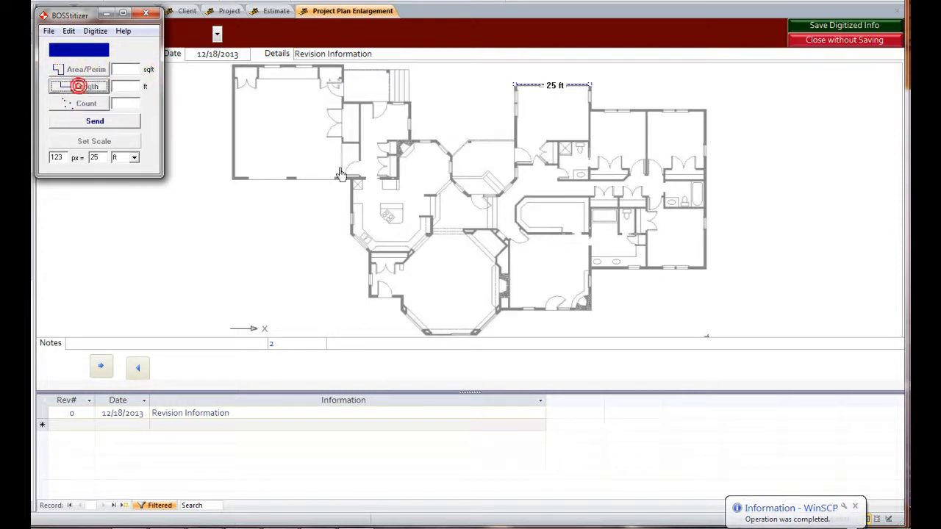
click(590, 111)
click(704, 111)
click(705, 269)
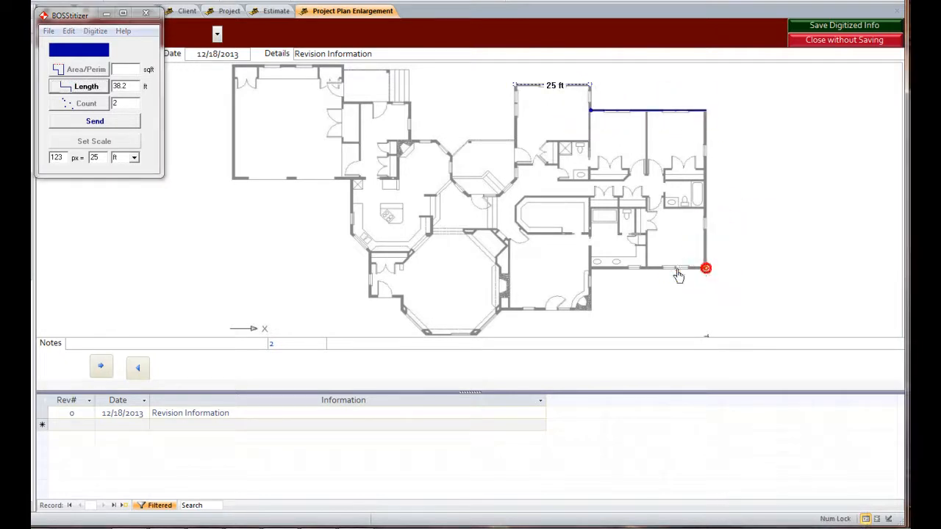
click(591, 269)
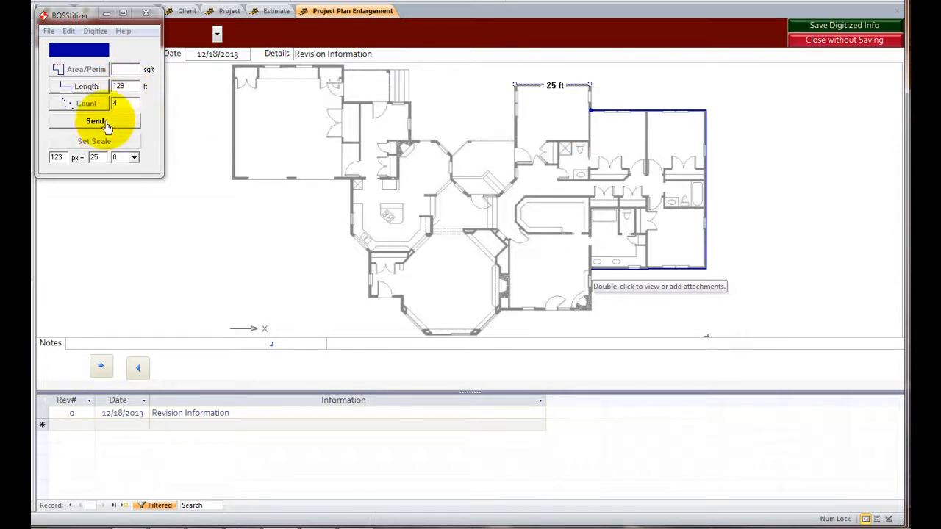
- Send the traced length to the plan, save the digitized information, and close the enlarged plan view
click(106, 125)
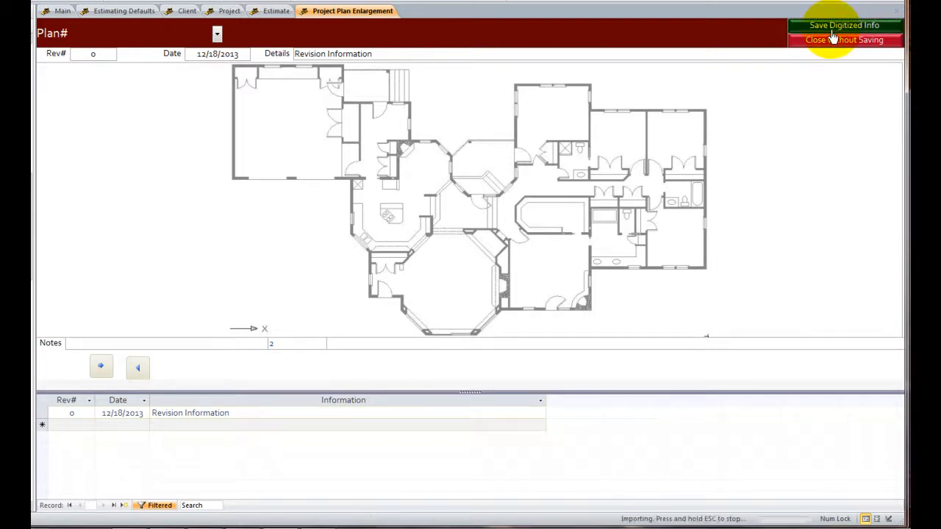
click(831, 39)
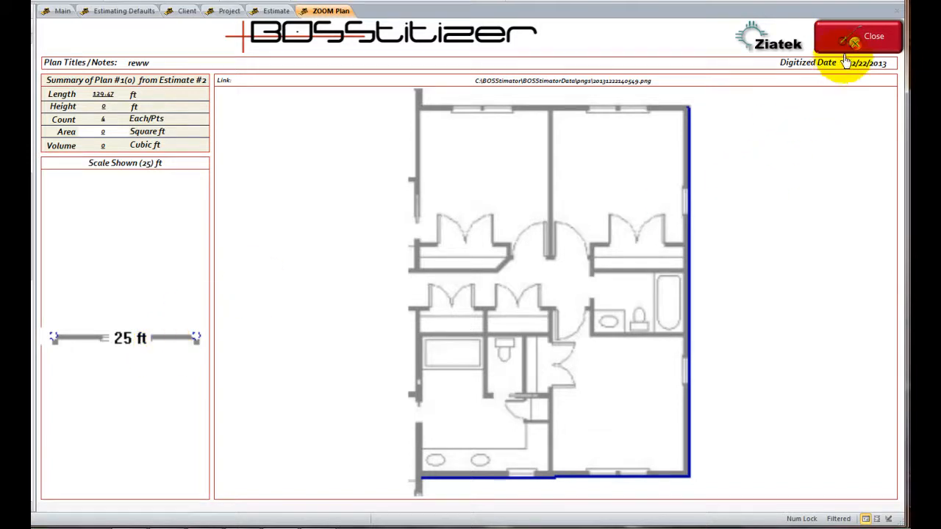
click(853, 43)
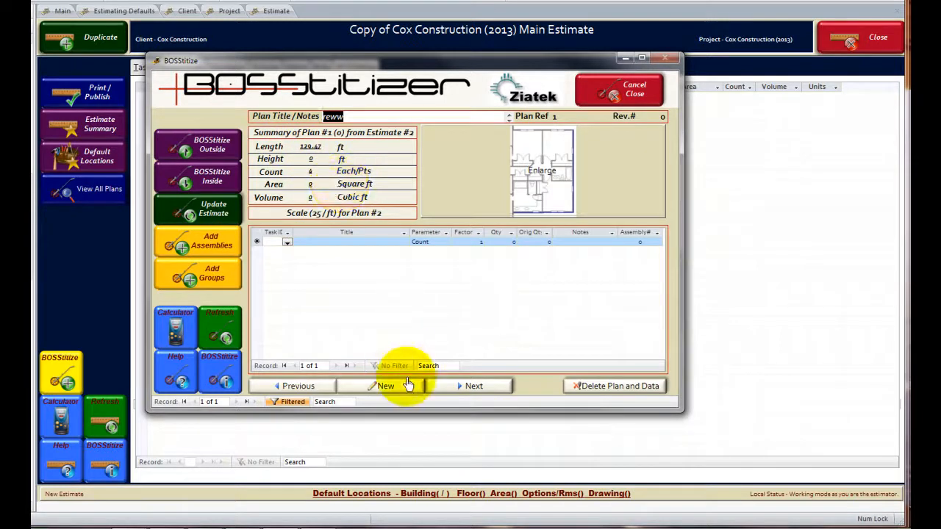
- Add the "Driveway x 12 foot wide" assembly to the digitized plan and close the plan window
click(193, 247)
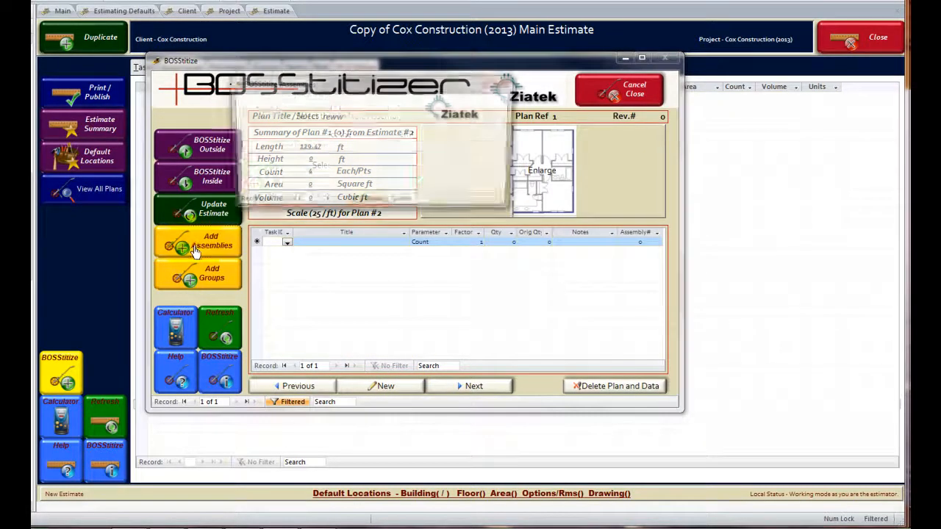
click(497, 146)
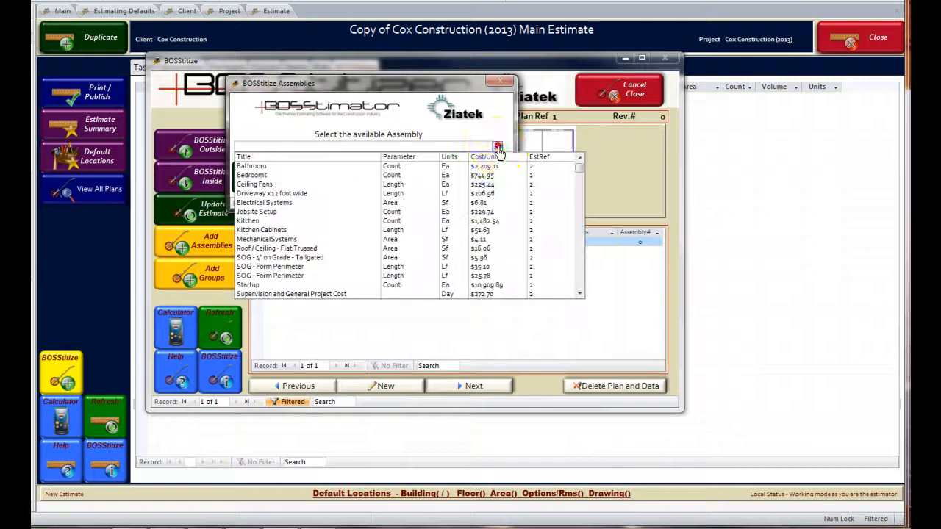
click(309, 193)
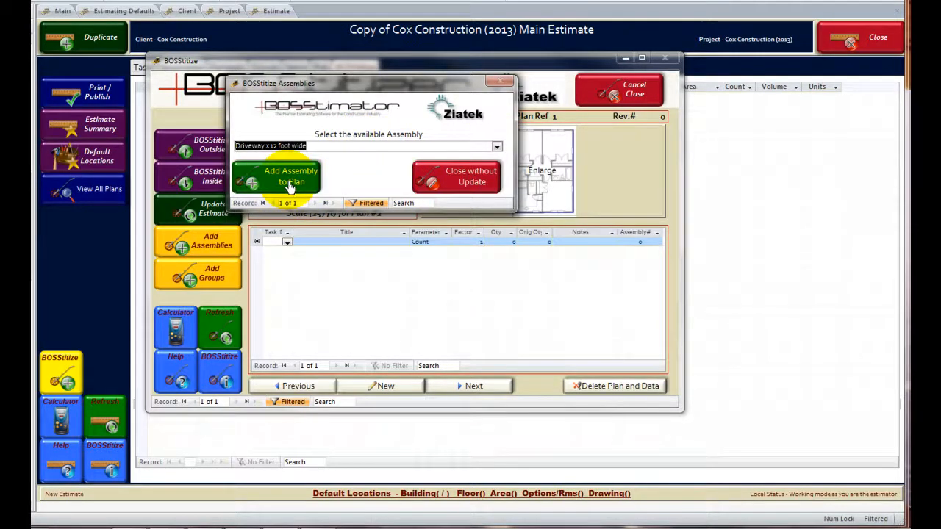
click(291, 187)
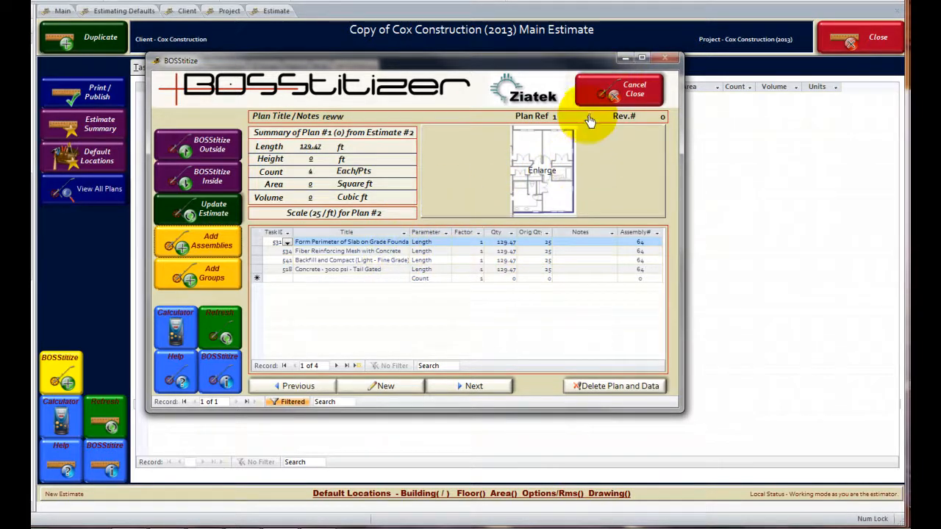
click(619, 90)
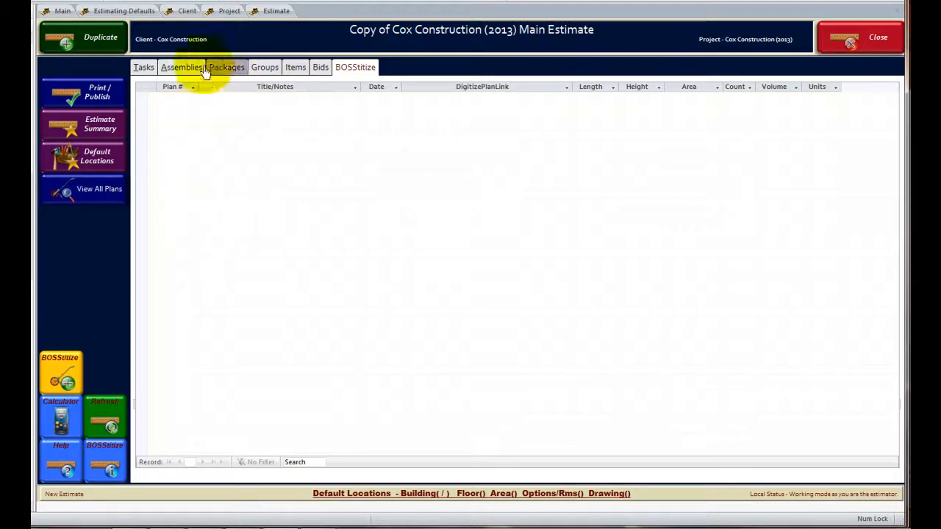
- Try filtering the estimate's tasks to titles containing "driveway", and remove that filter
click(137, 72)
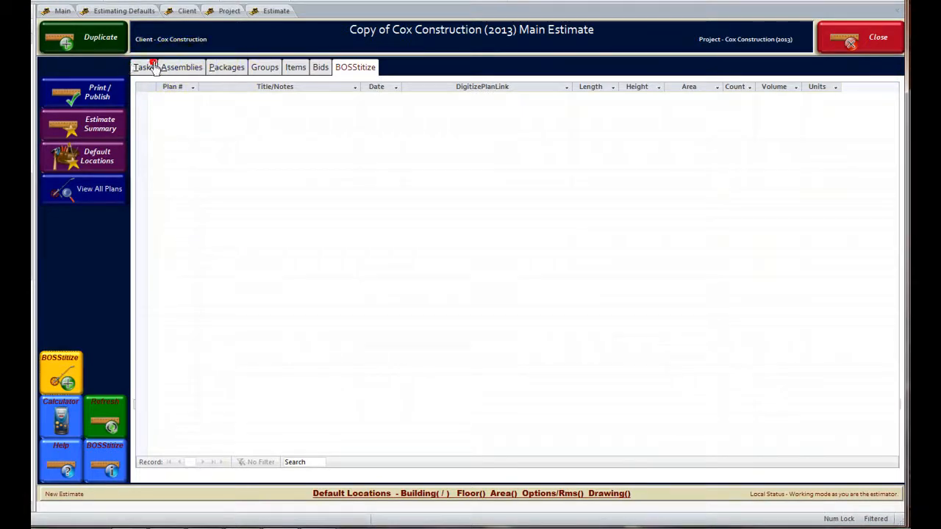
click(151, 68)
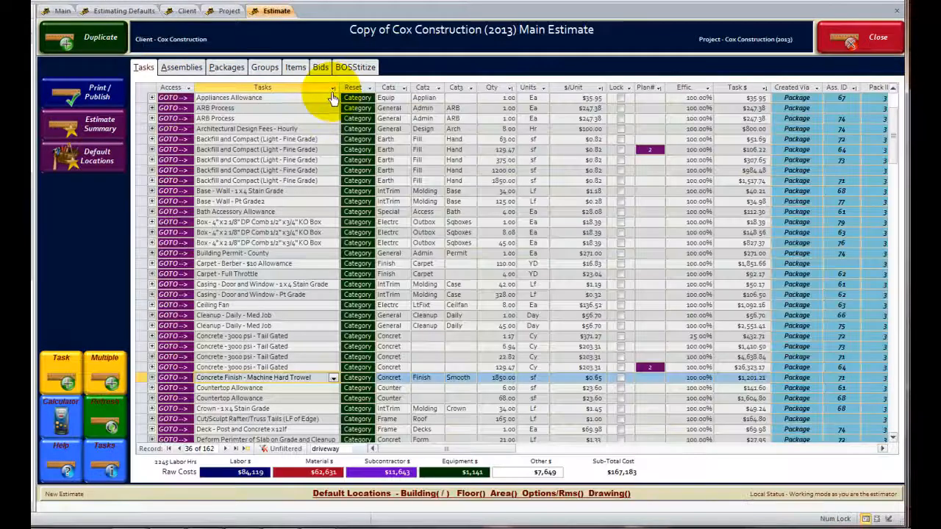
click(332, 88)
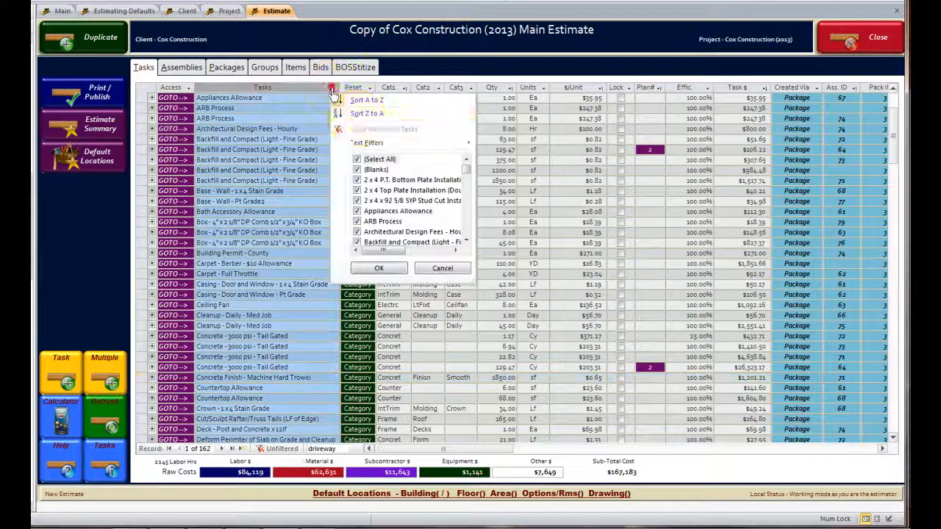
mouse_move(367, 141)
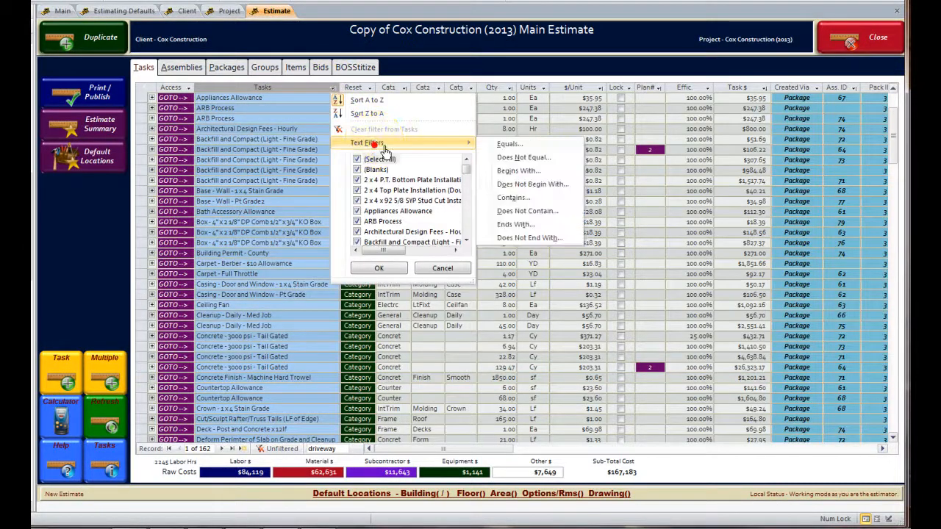
click(511, 198)
text(drive)
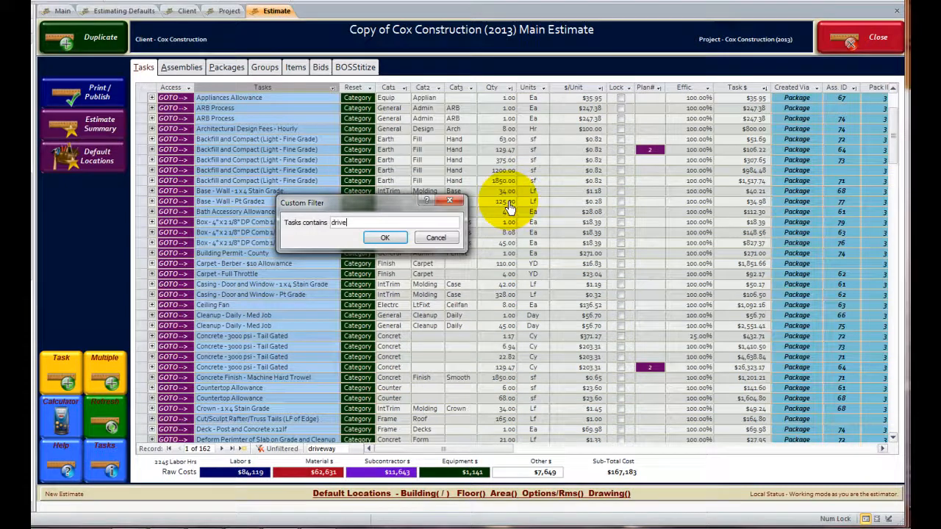
text(way)
key(Return)
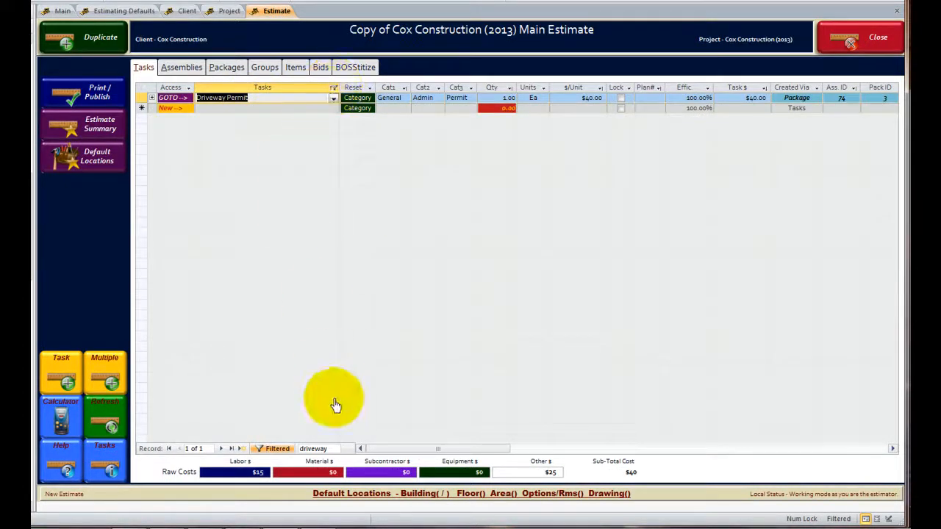
click(275, 449)
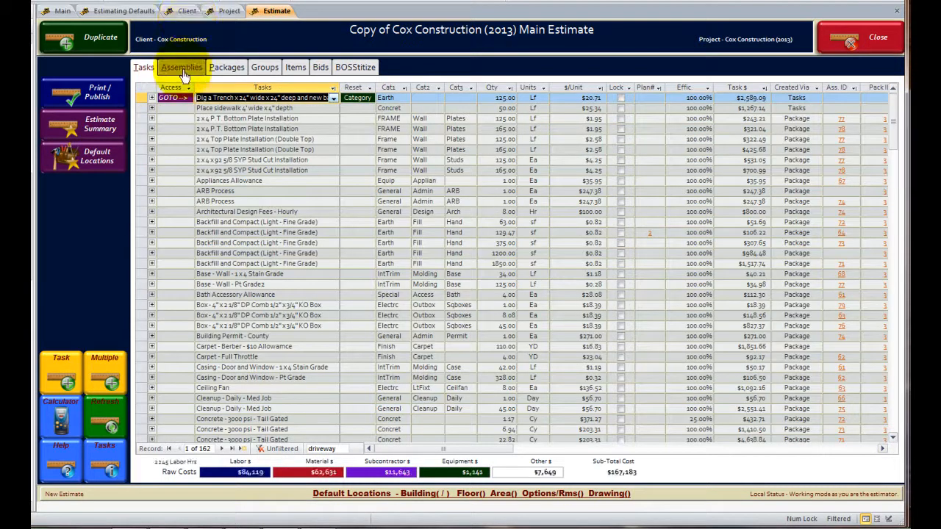
- Check the estimate's digitized plan list and filter the task list to tasks linked to plan 2
click(268, 273)
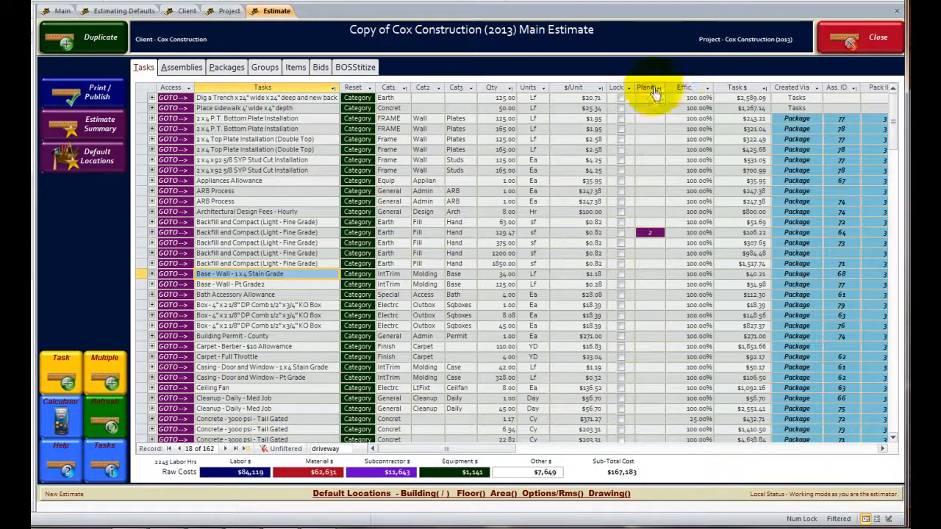
click(357, 67)
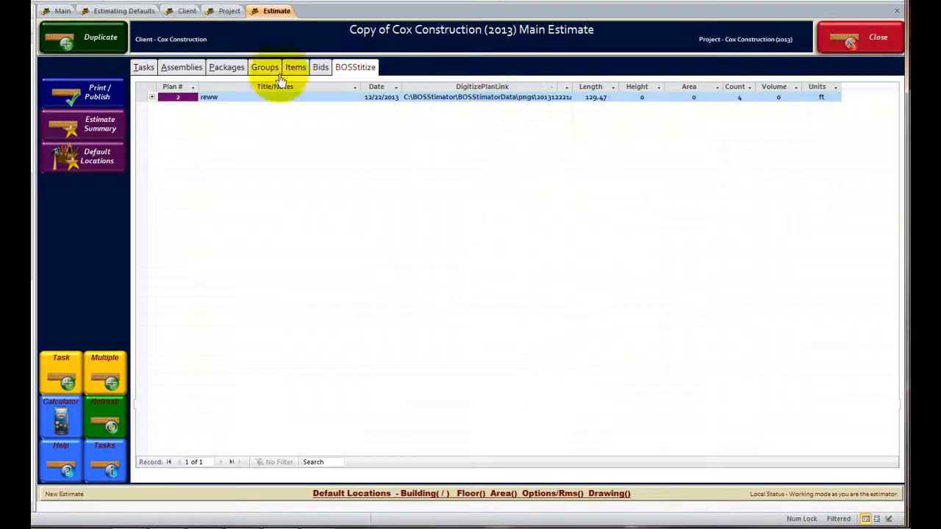
click(143, 67)
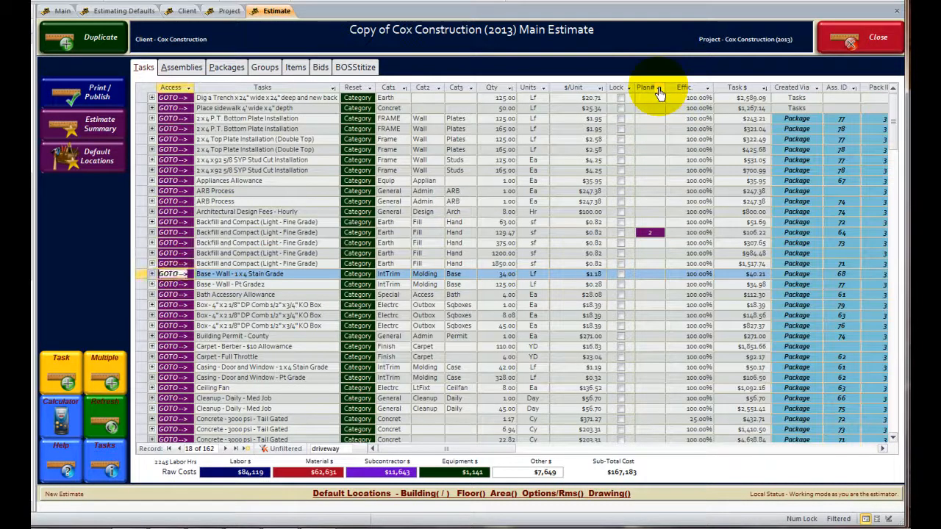
click(658, 88)
click(682, 159)
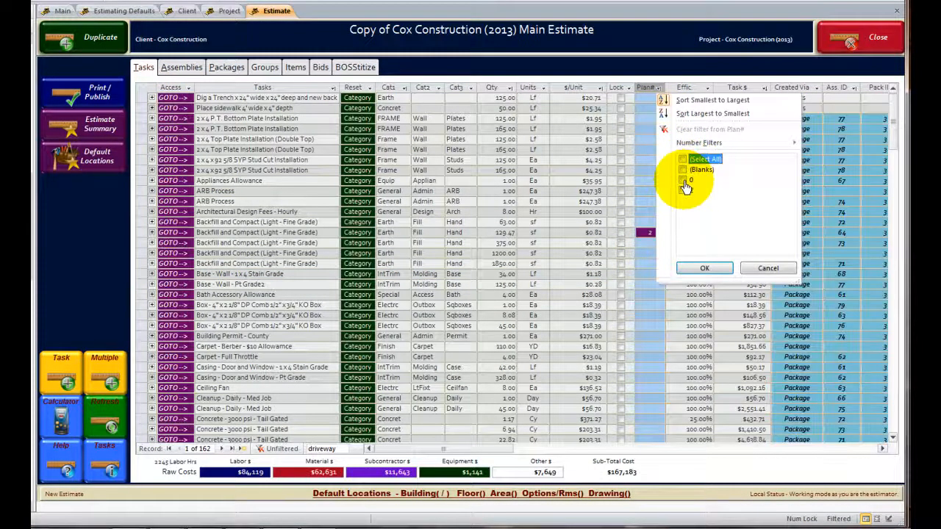
click(684, 181)
click(703, 268)
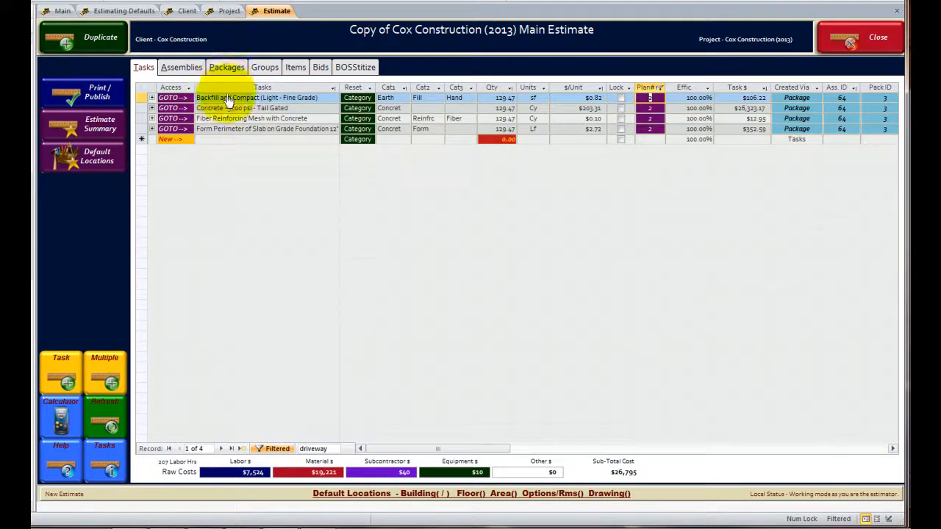
- Look over the estimate's assemblies and return to the tasks linked to plan 2
click(197, 69)
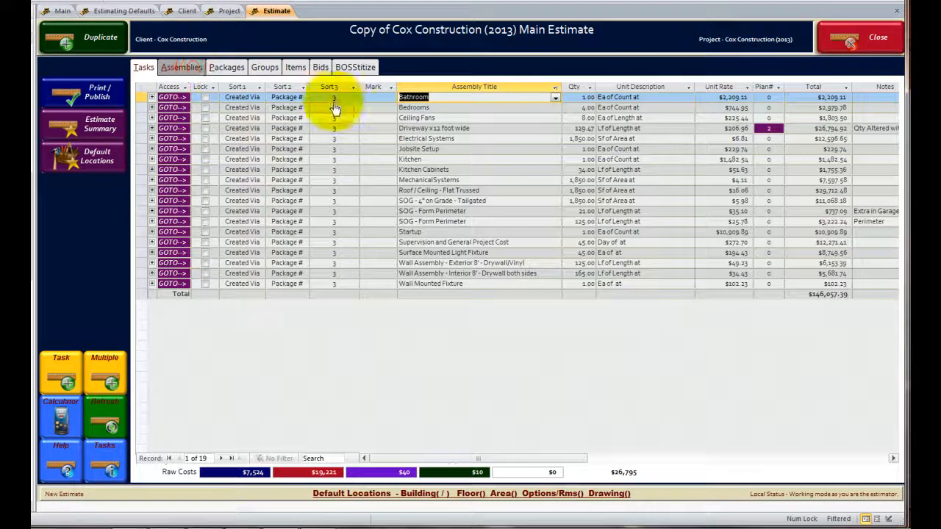
click(147, 69)
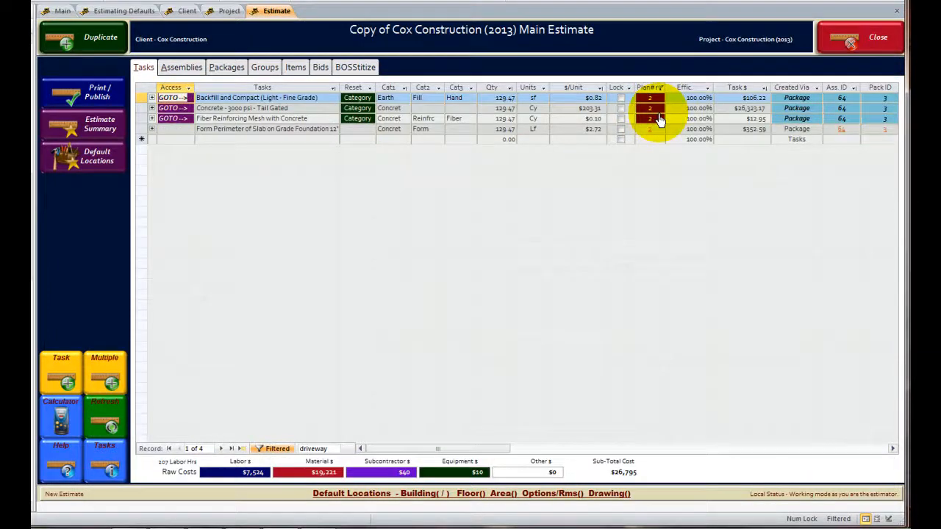
click(308, 109)
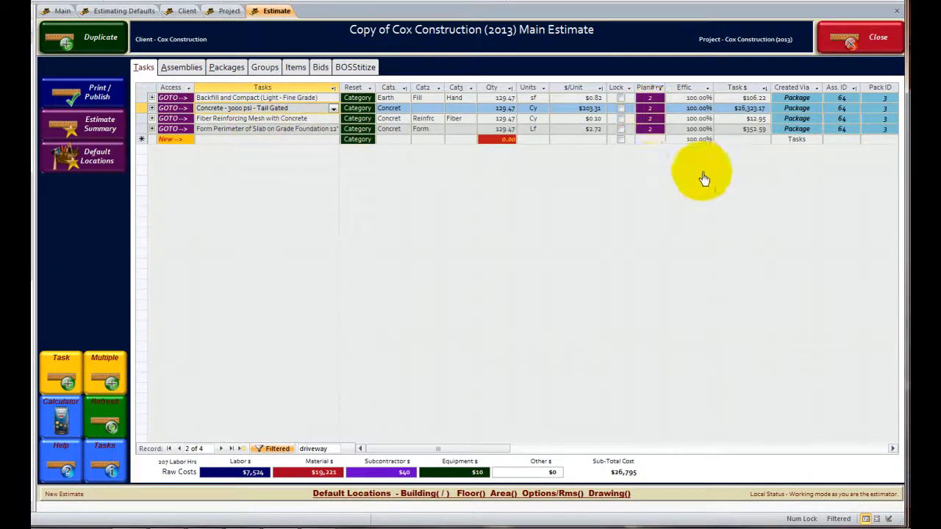
- View the enlarged plan linked to the Fiber Reinforcing Mesh with Concrete task, and close the task and plan views
click(240, 119)
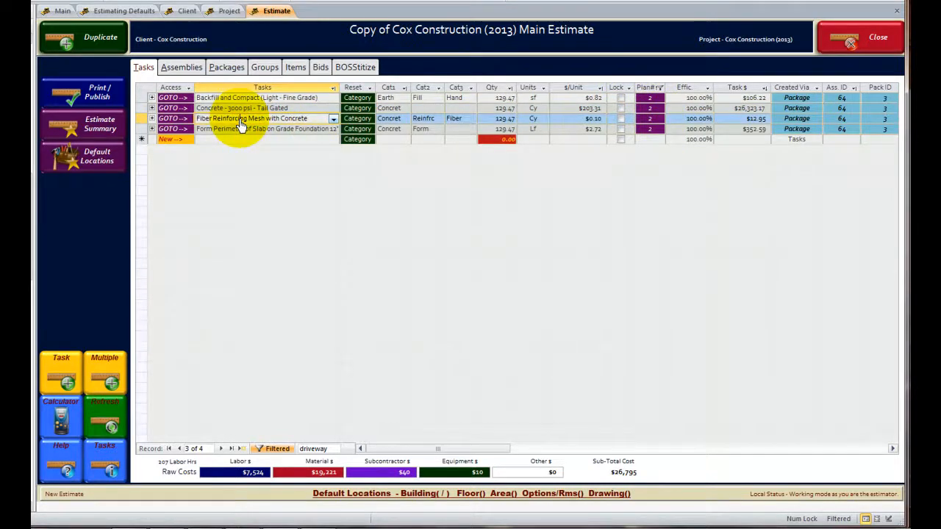
double_click(240, 123)
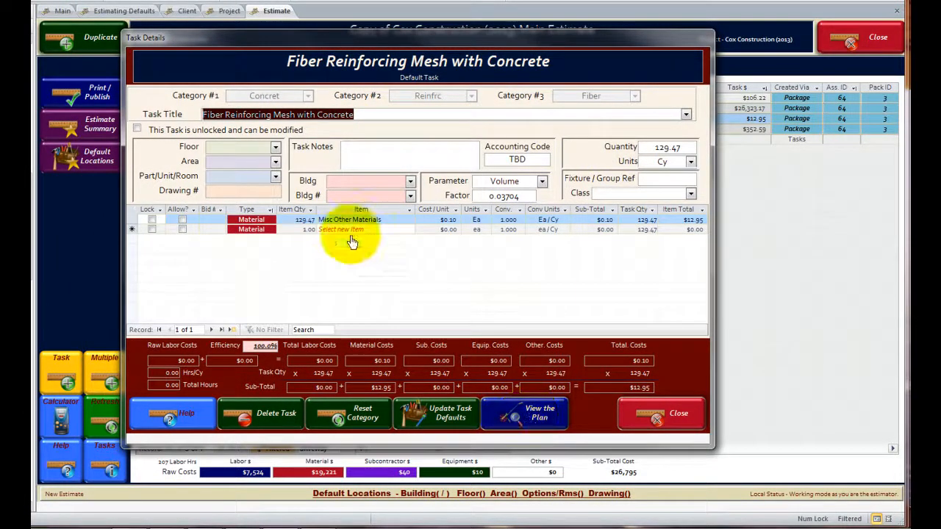
click(549, 425)
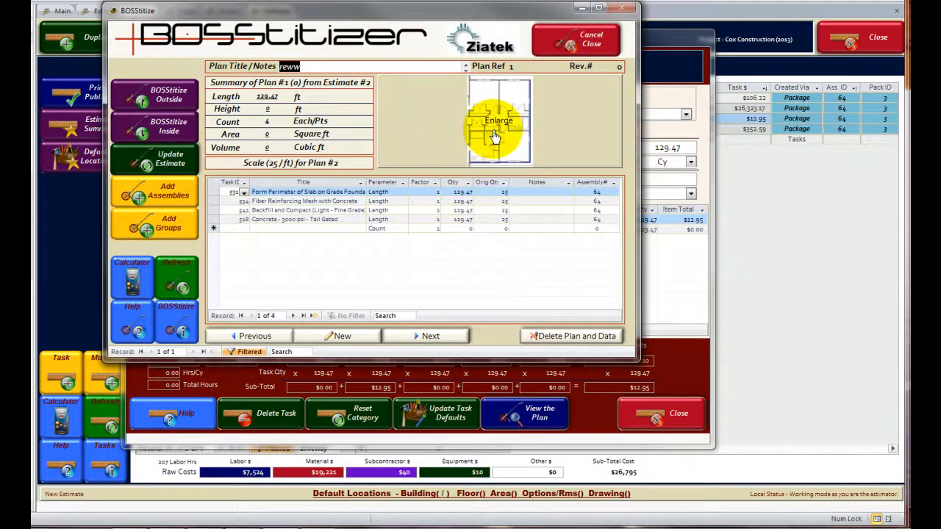
click(495, 136)
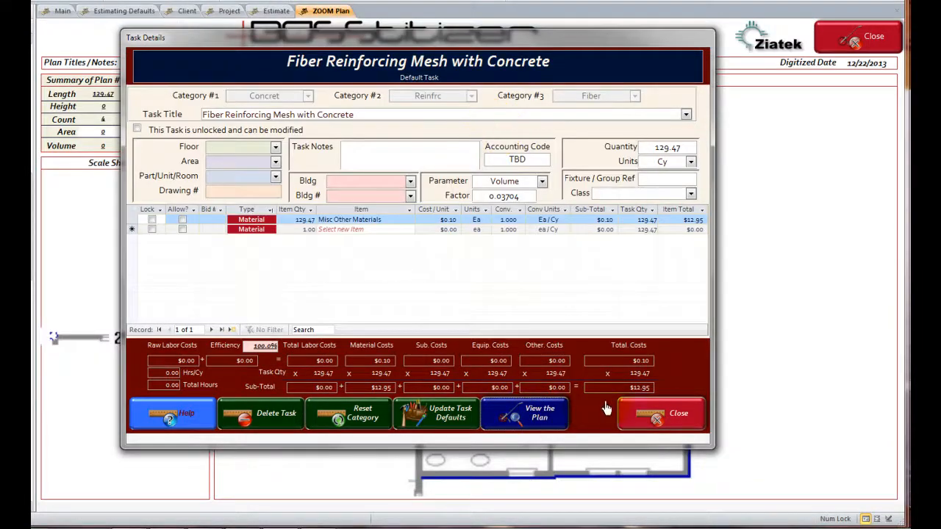
click(633, 414)
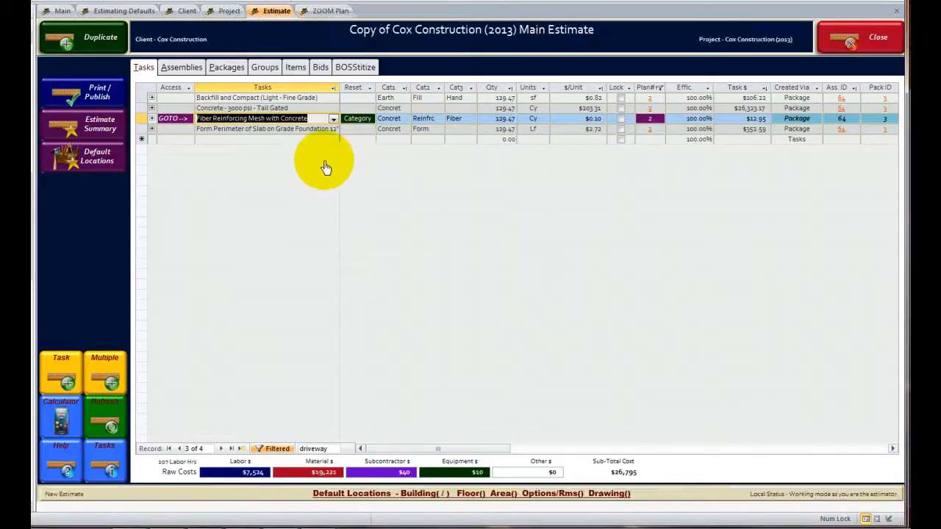
click(324, 10)
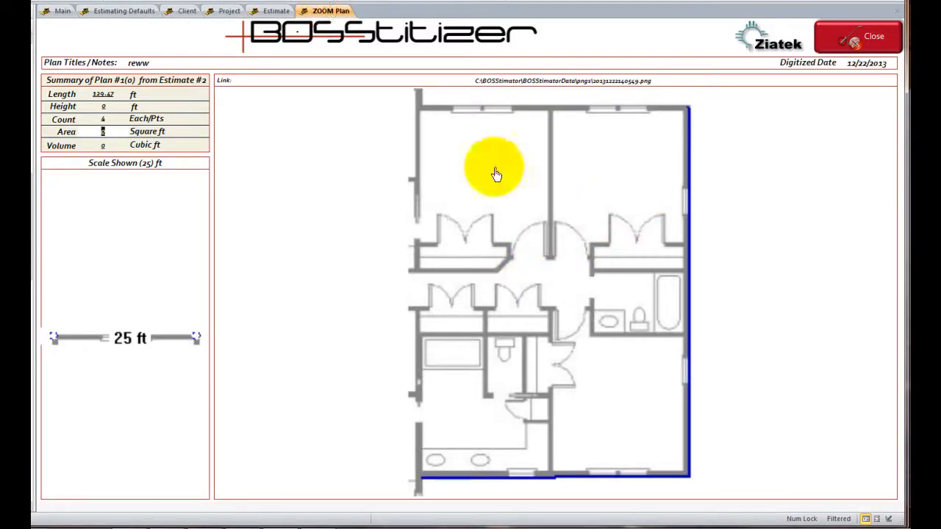
click(845, 49)
click(581, 36)
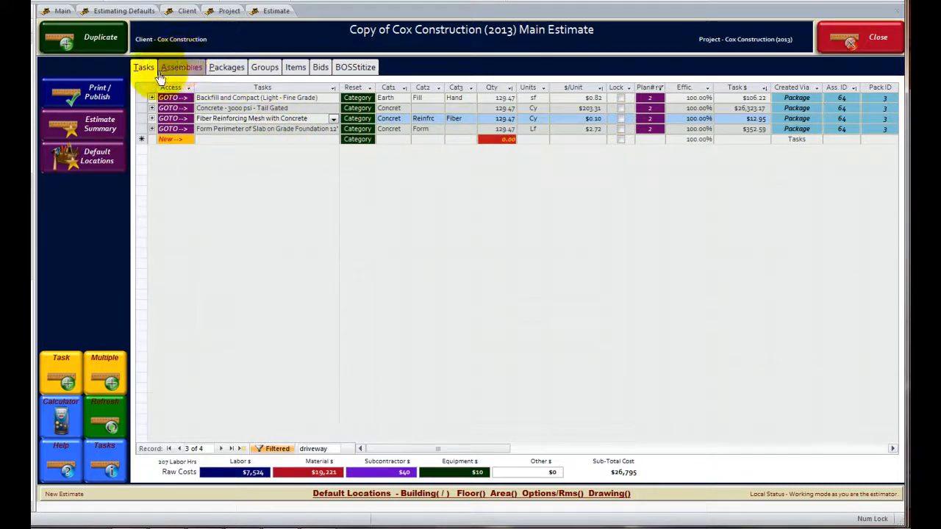
- Look through the estimate's groups and the Cox Construction project's main estimates and plans
click(259, 71)
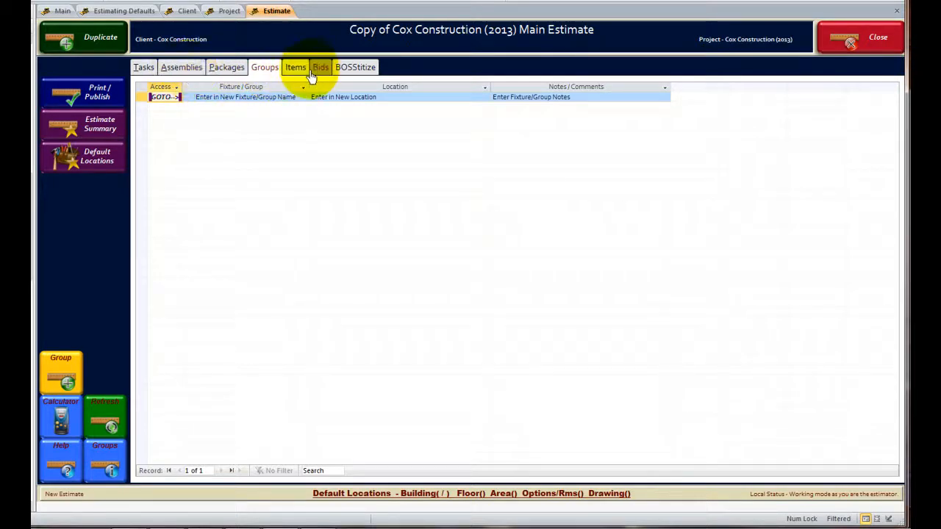
click(227, 11)
click(189, 67)
click(363, 101)
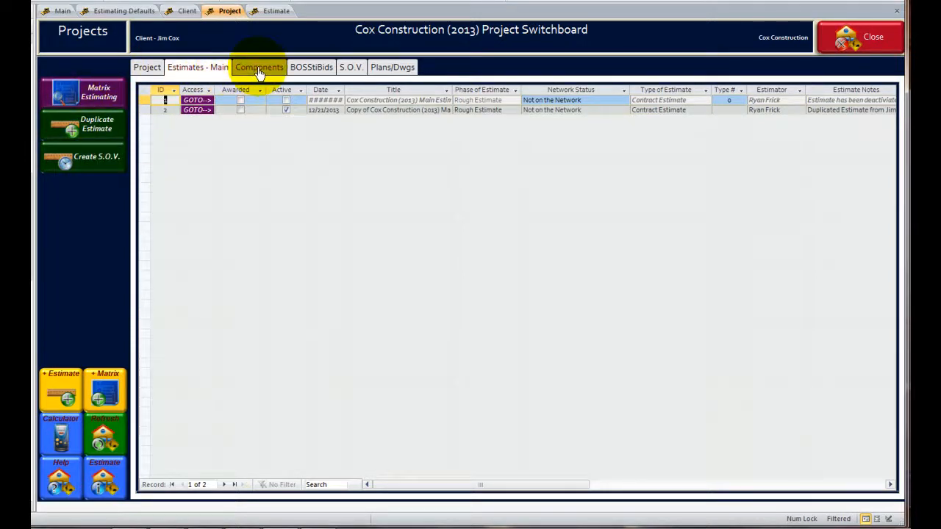
click(395, 69)
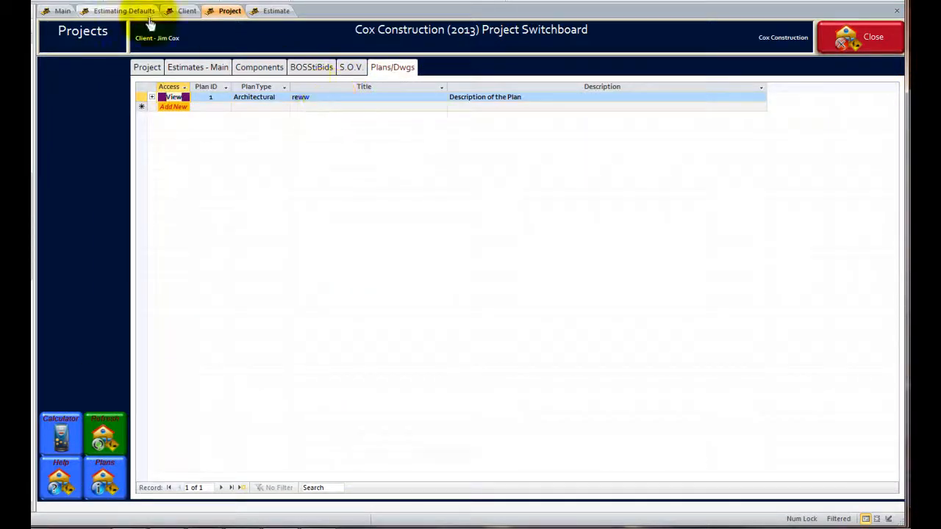
- Review the Cox Construction project's general details and reference photo, and the client's contact details and photo area
click(190, 11)
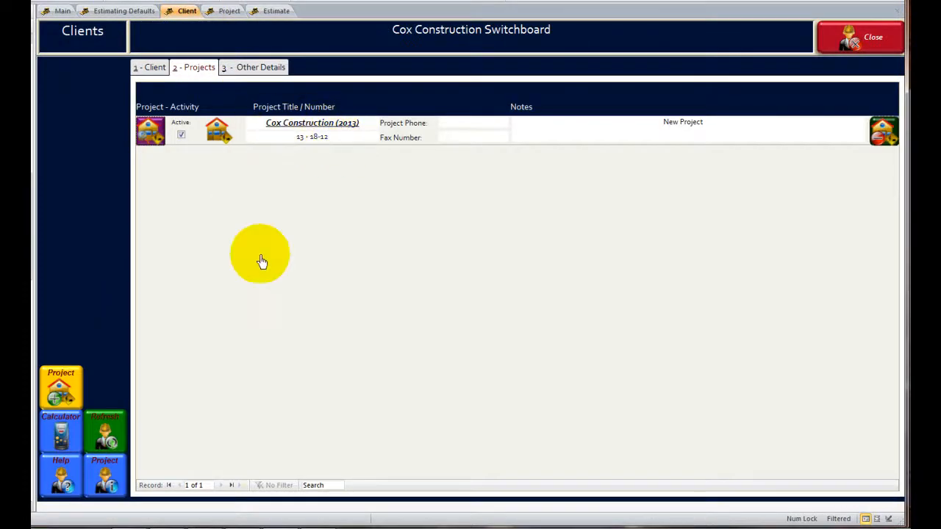
click(231, 12)
click(151, 69)
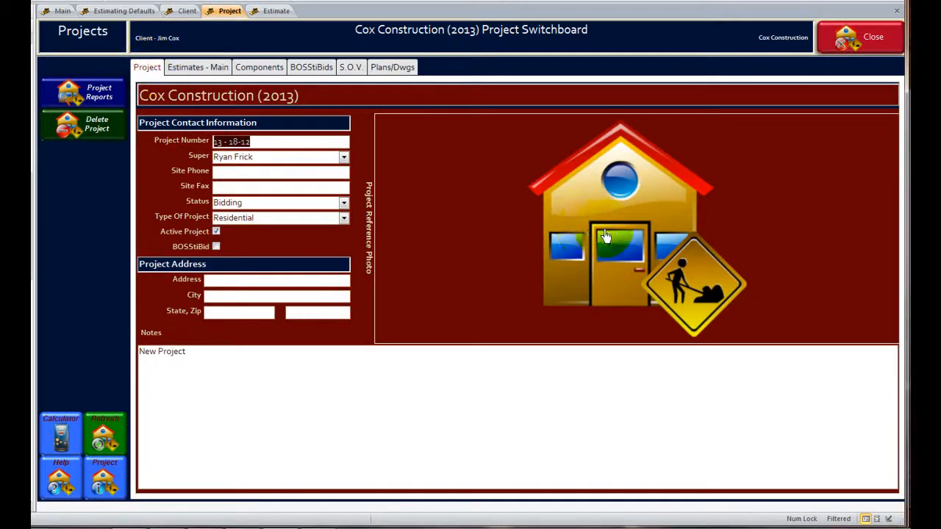
click(469, 184)
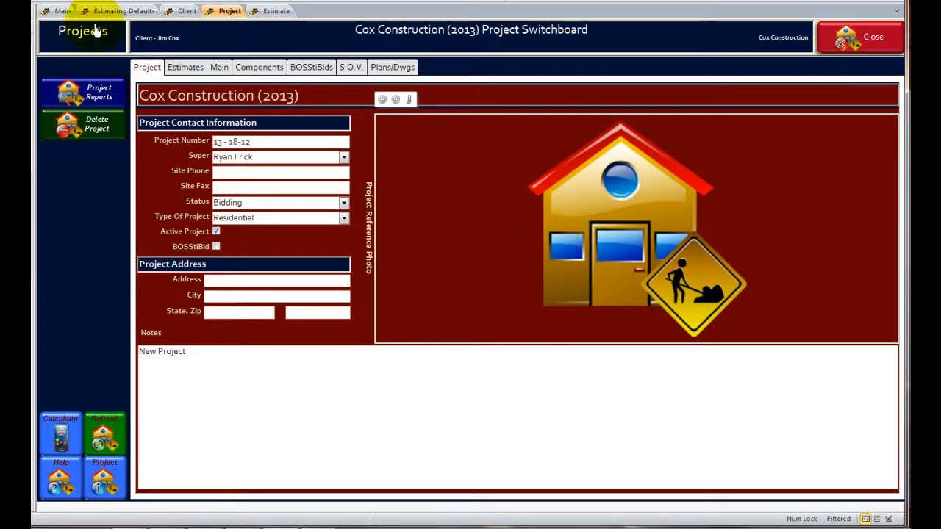
click(187, 11)
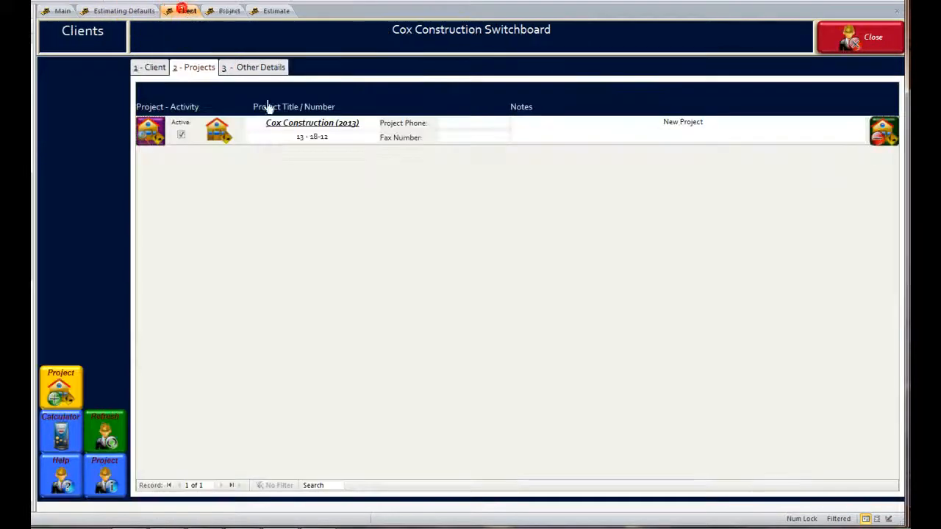
click(147, 68)
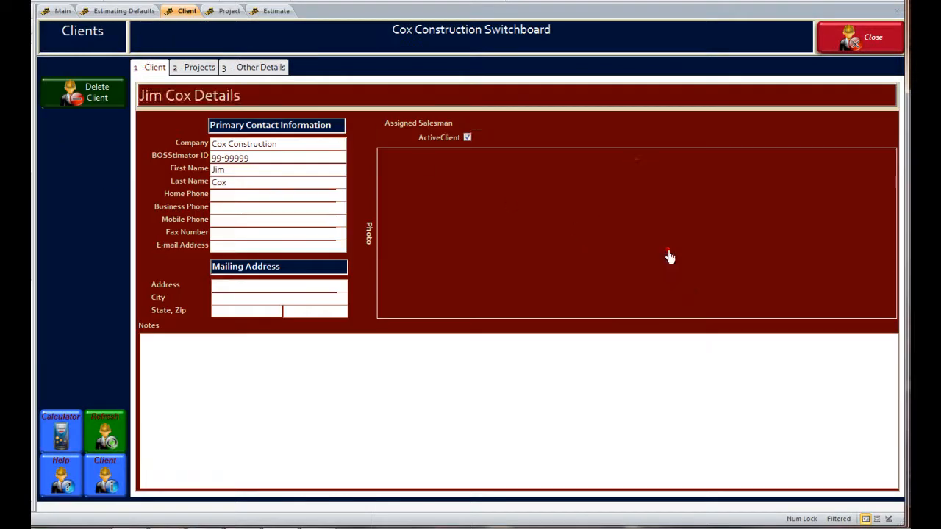
- Look over the active subcontractors and vendors, the default estimating items and the cost book list, and return to the default items
click(62, 10)
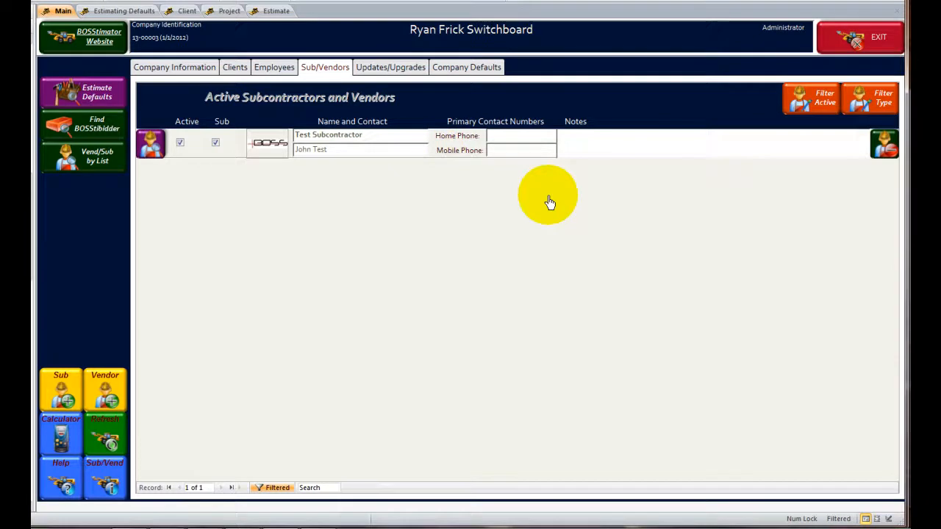
click(122, 10)
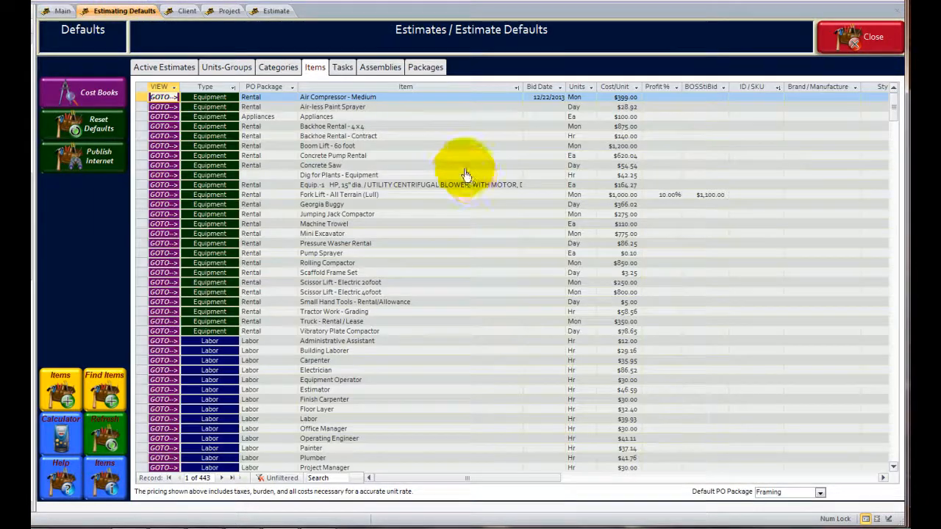
click(465, 168)
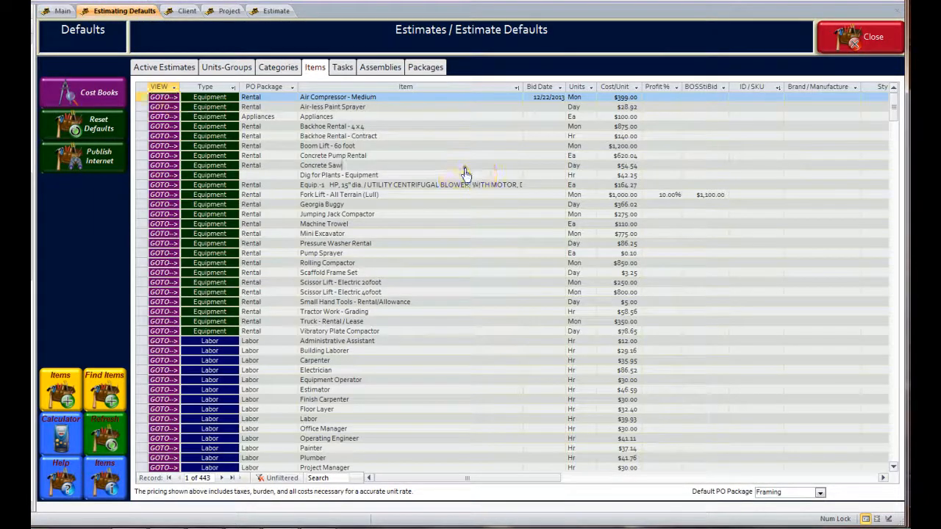
click(85, 98)
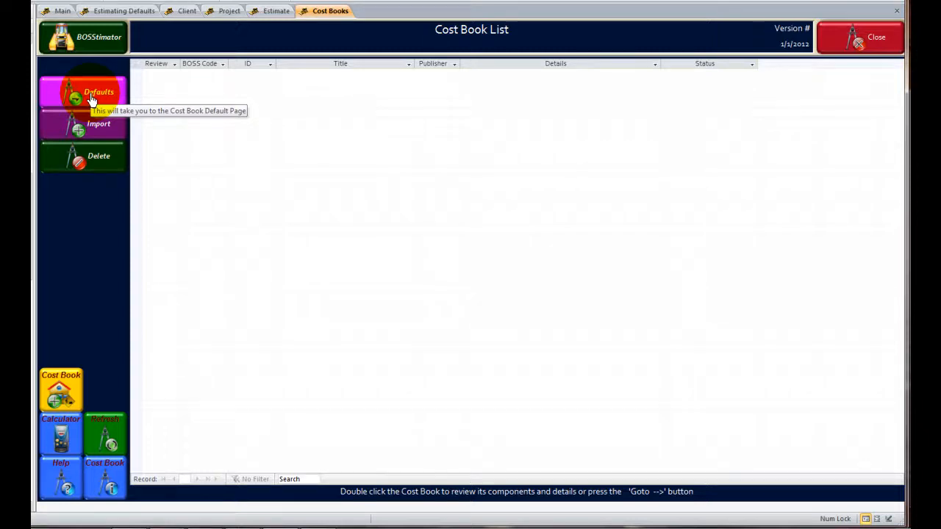
click(129, 10)
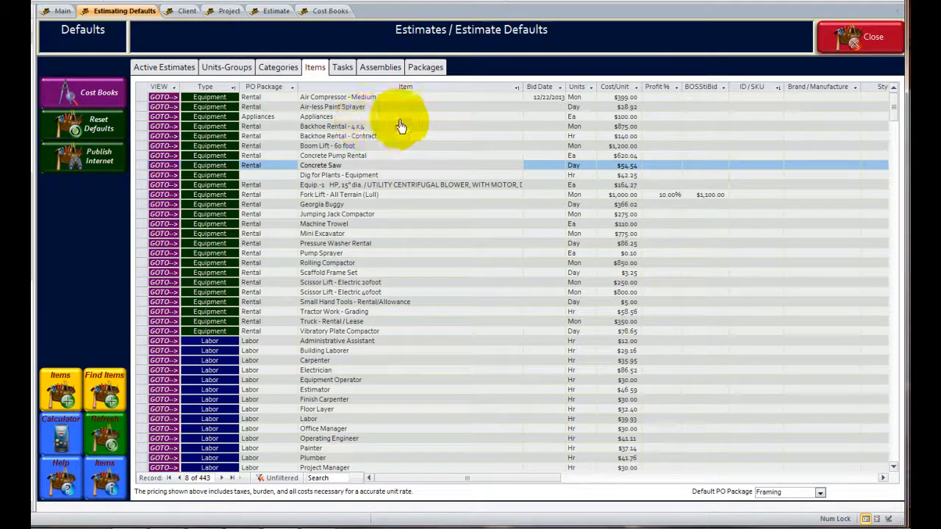
- Review the help videos listed for the default, project and reporting pages, and close the help window
click(60, 489)
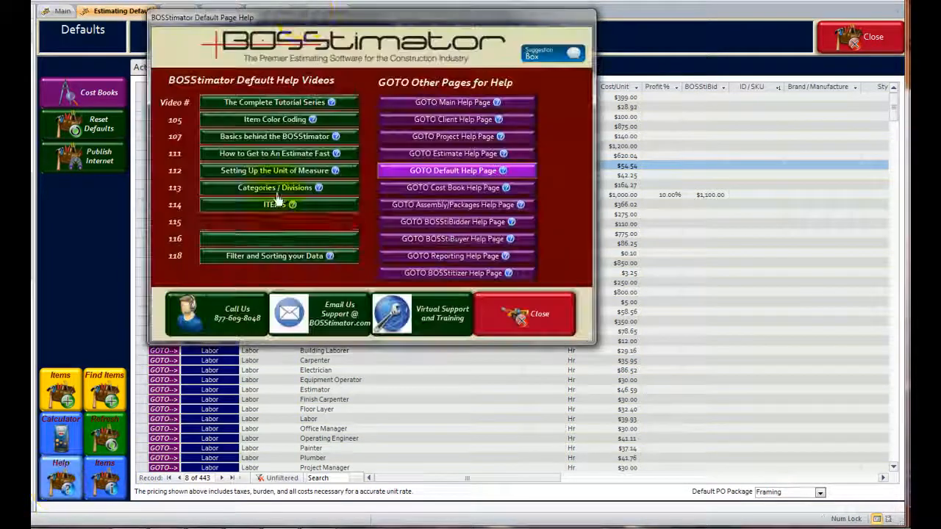
drag(326, 16, 409, 100)
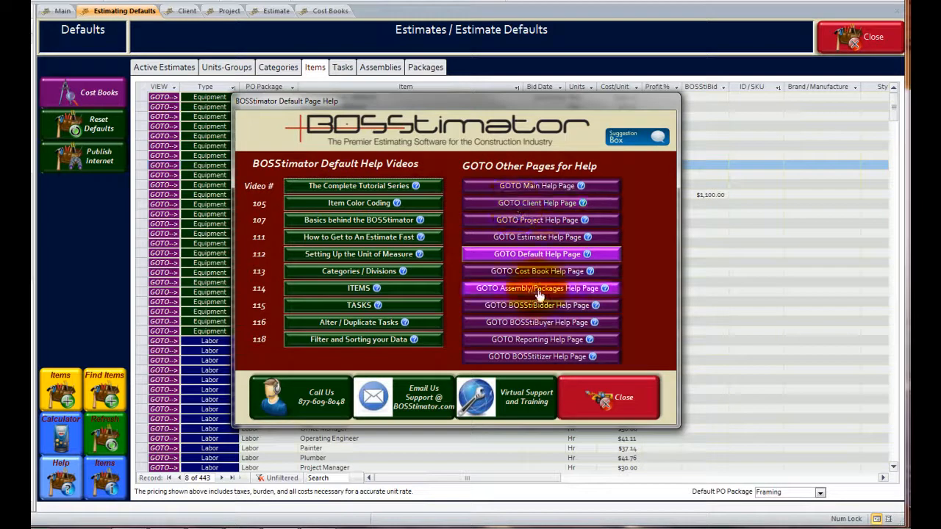
click(546, 220)
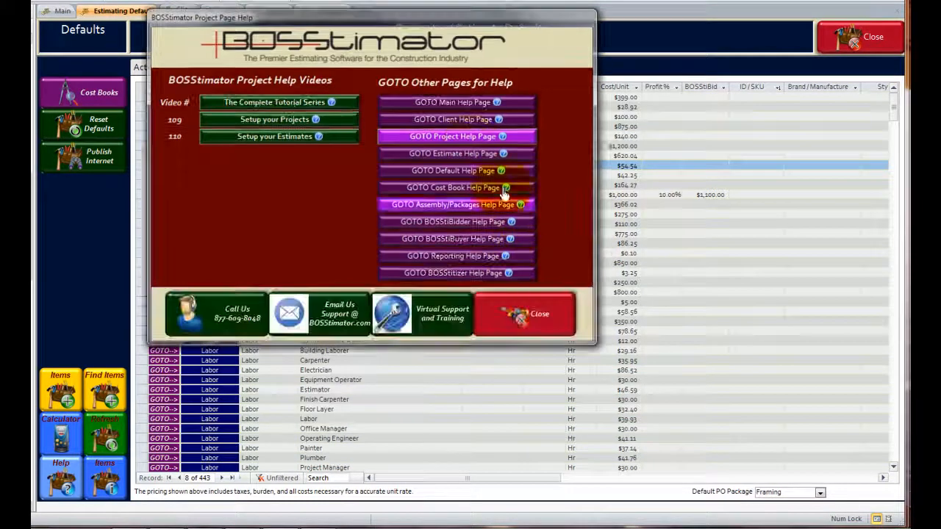
click(461, 256)
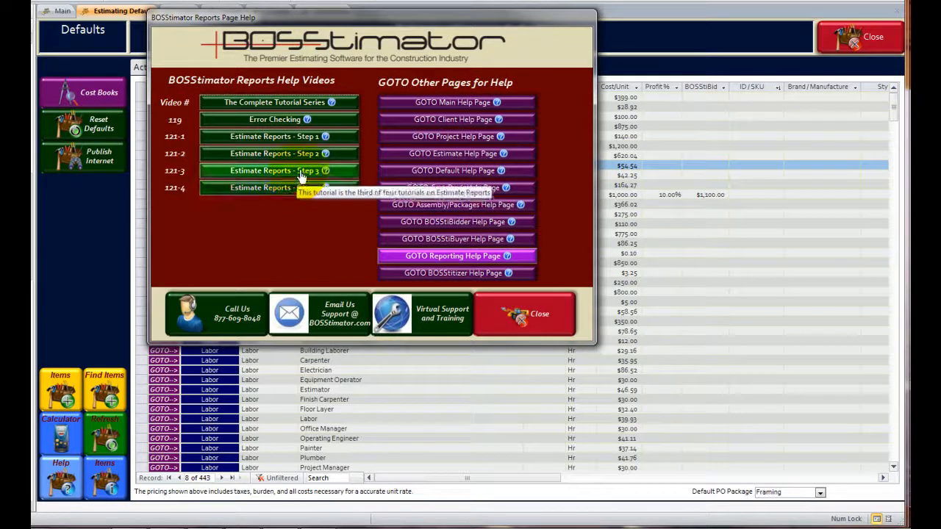
click(557, 315)
- Start publishing the Copy of Cox Construction (2013) Main Estimate and proceed past its possible errors to the estimate reports
click(275, 10)
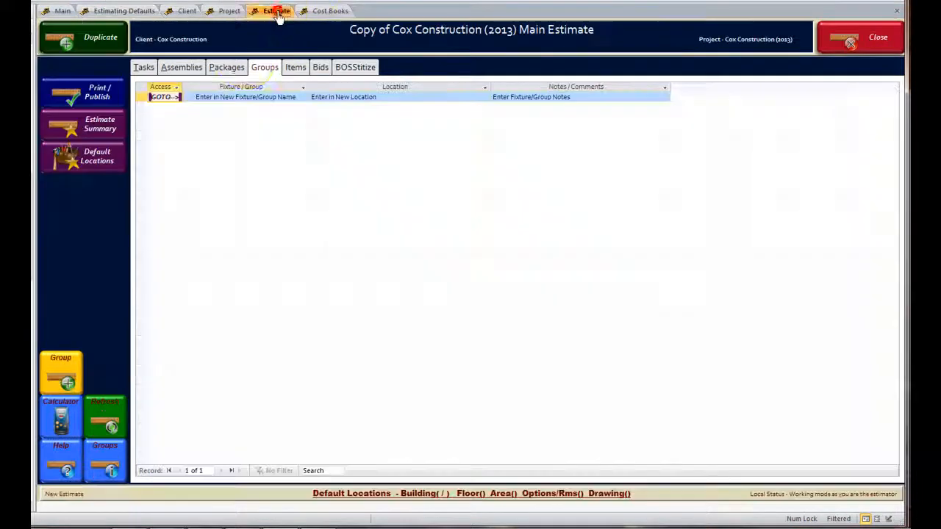
click(117, 105)
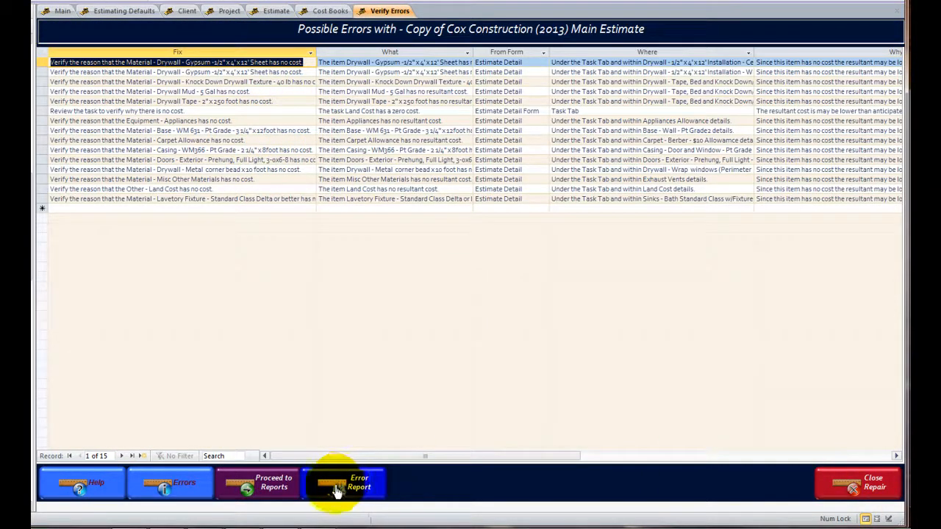
click(263, 493)
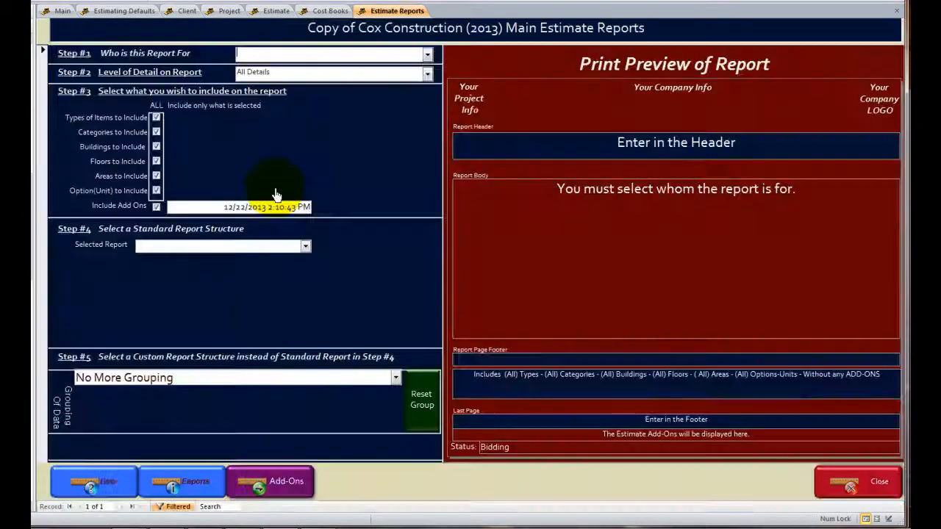
- Set the report's audience to Client and its level of detail to Some Details
click(427, 54)
click(261, 78)
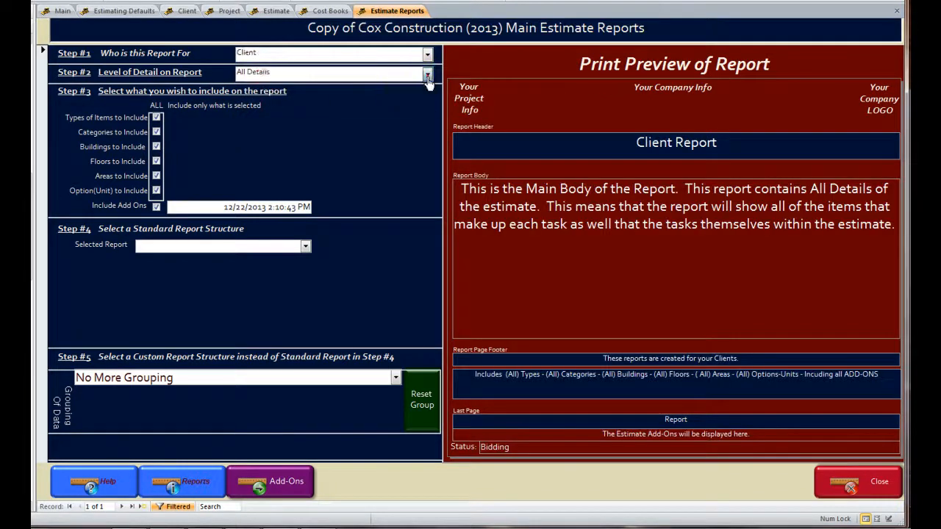
click(427, 72)
click(293, 99)
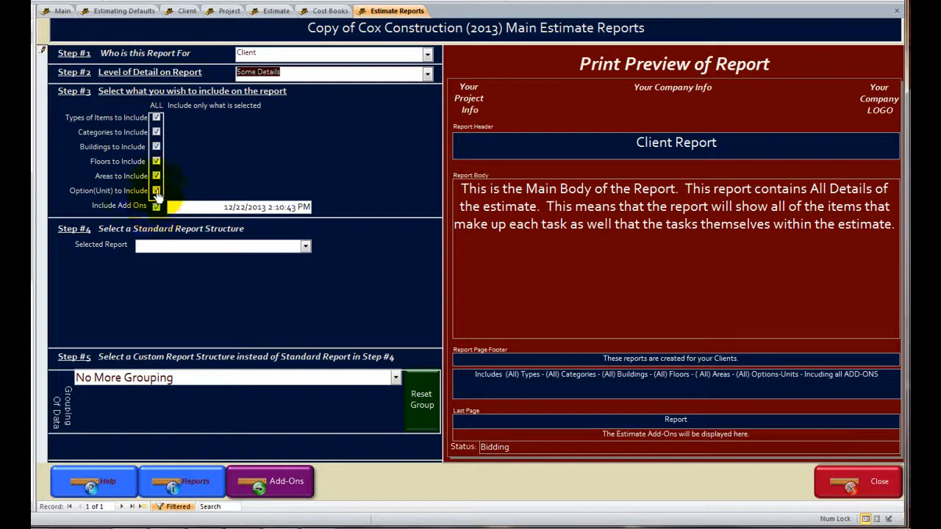
- Limit the item types included in the report to Equipment, Labor and Material
click(156, 118)
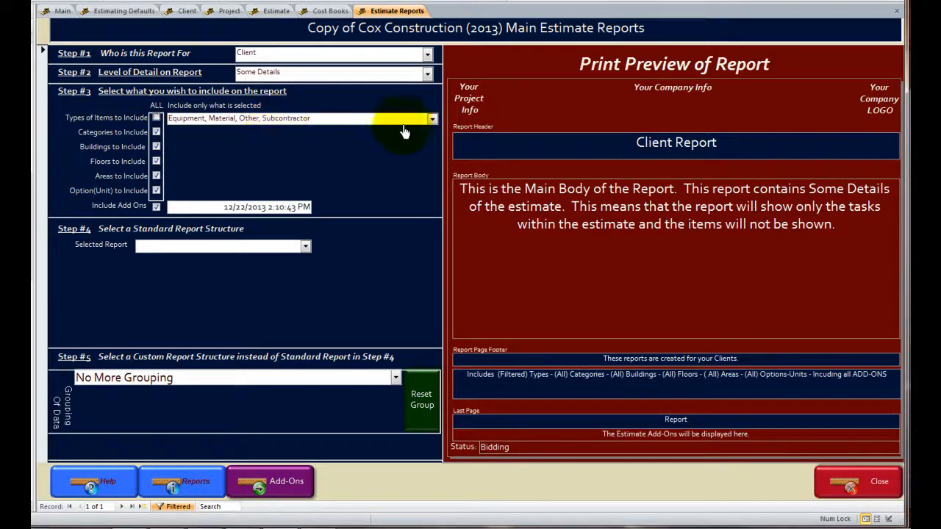
click(432, 118)
click(176, 152)
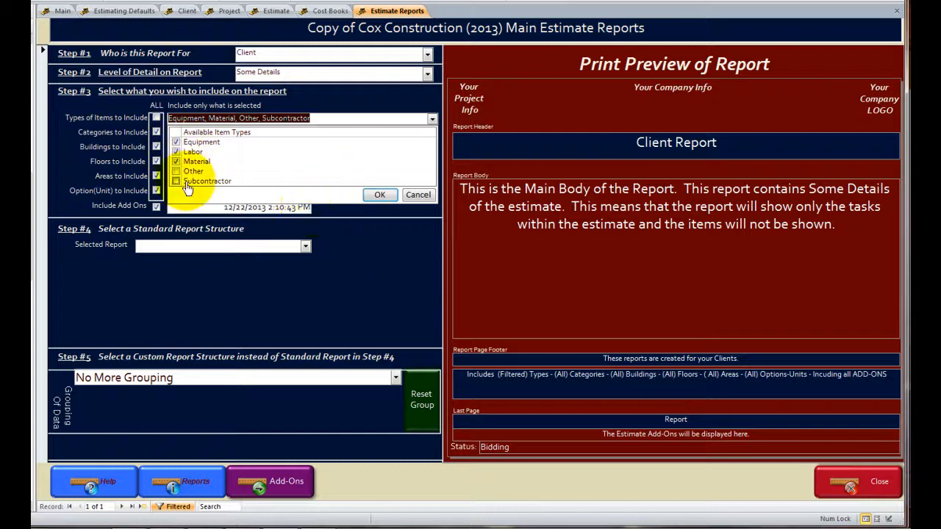
click(379, 194)
- Limit the report's categories to Counter, Earth, Electrc, Equip, Frame, HVAC and Plumbng
click(155, 132)
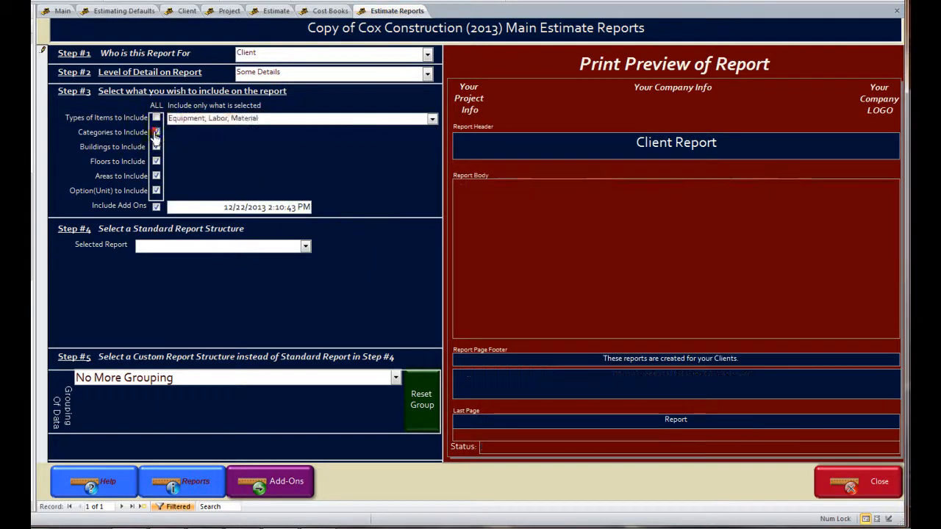
click(432, 135)
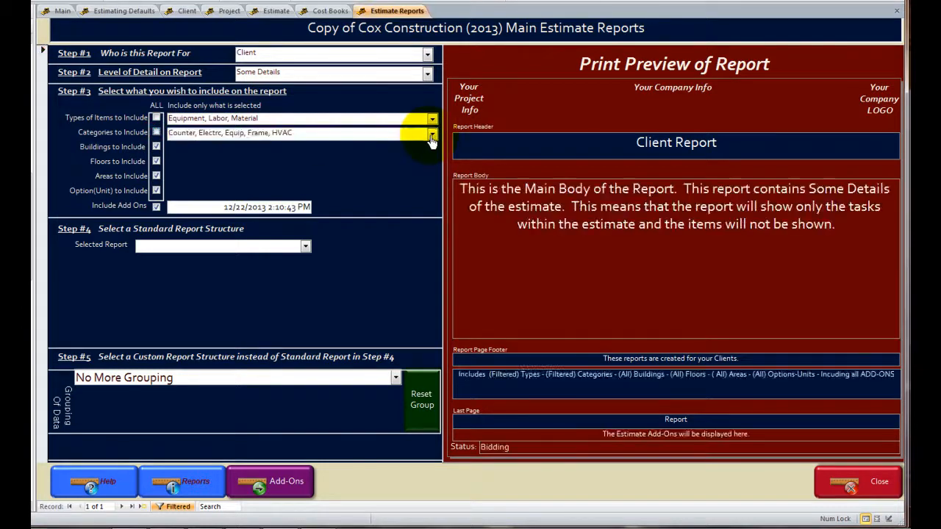
click(176, 179)
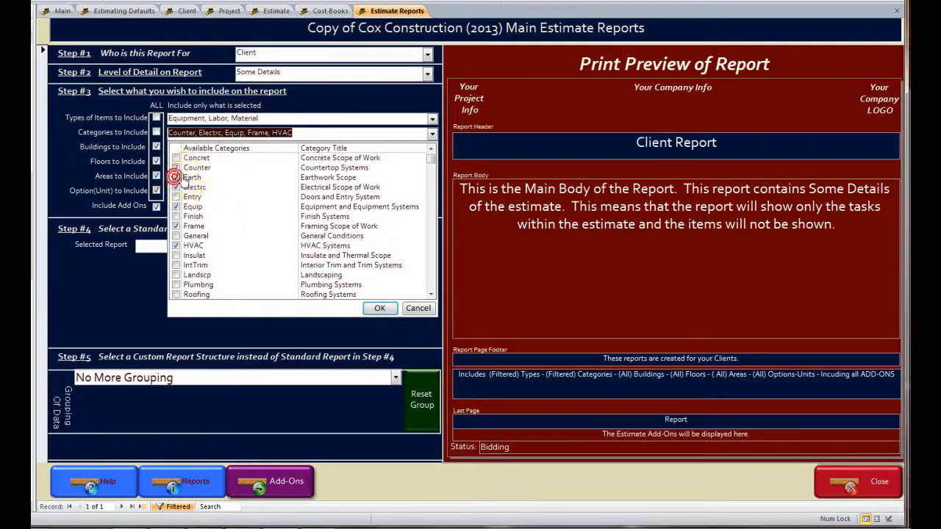
click(176, 285)
click(376, 309)
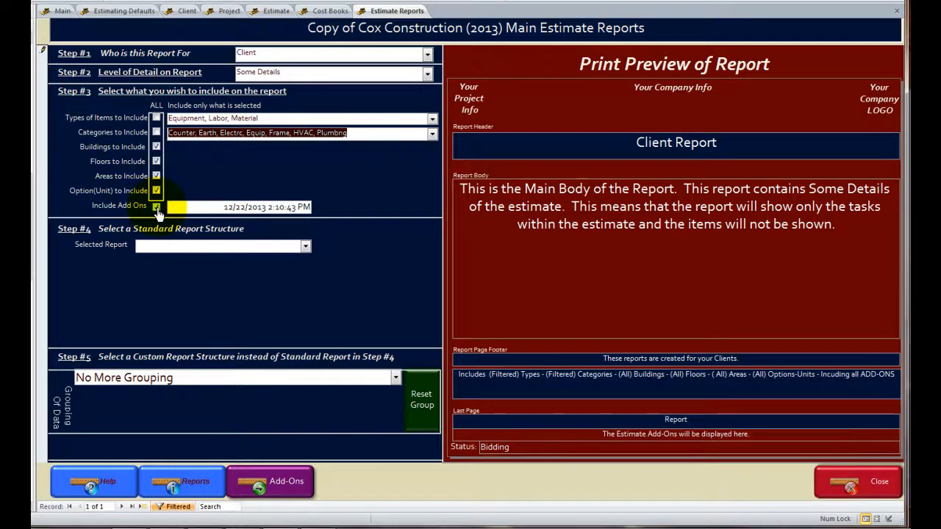
- Build a custom report structure grouped by Category, Floor and Building, in that order
click(395, 378)
click(196, 413)
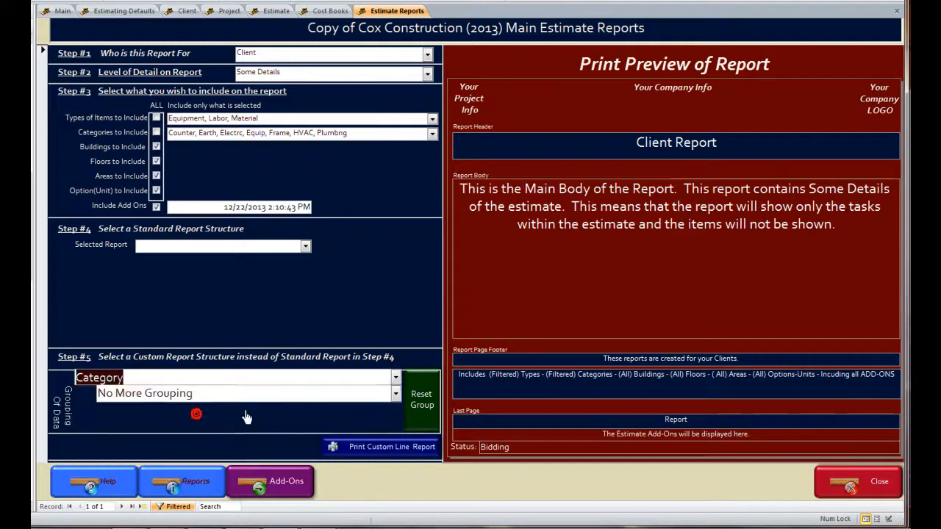
click(394, 393)
click(151, 436)
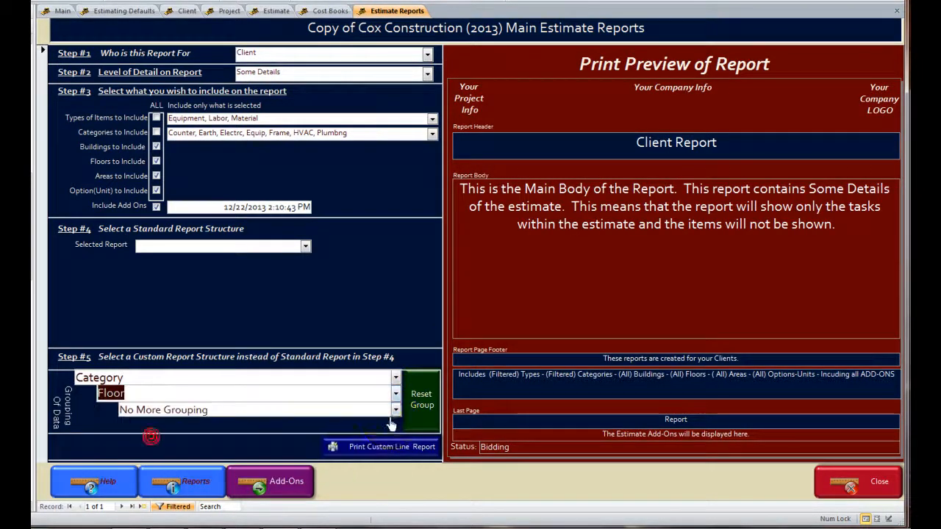
click(395, 410)
click(147, 439)
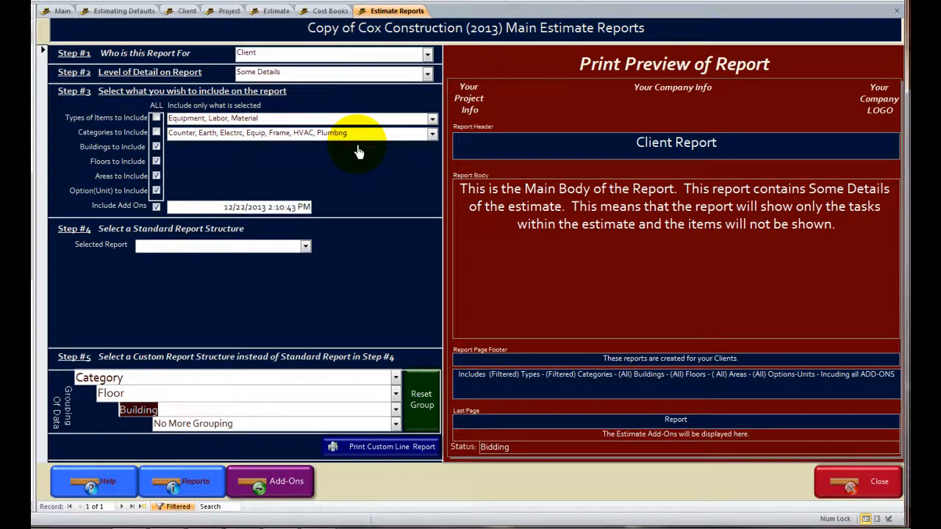
- Replace the report header text with "This is just for Your!"
click(757, 147)
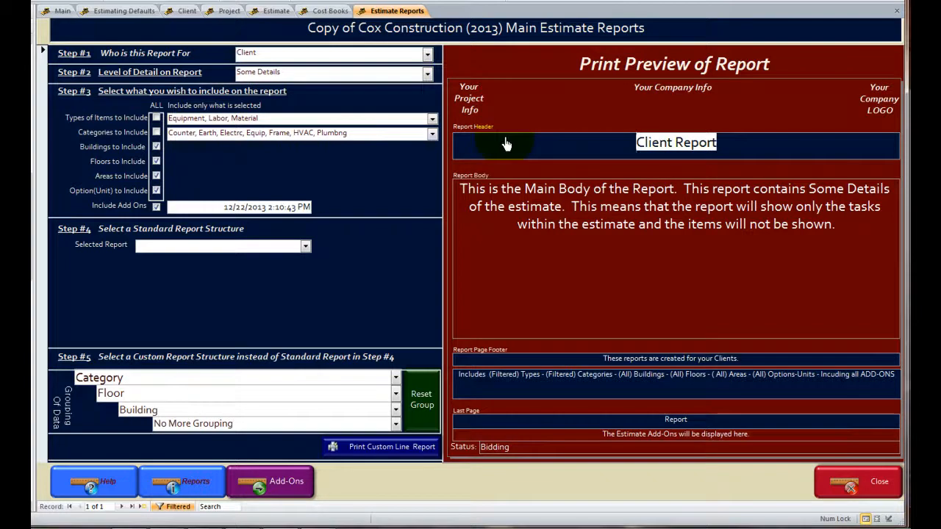
text(This is just fo)
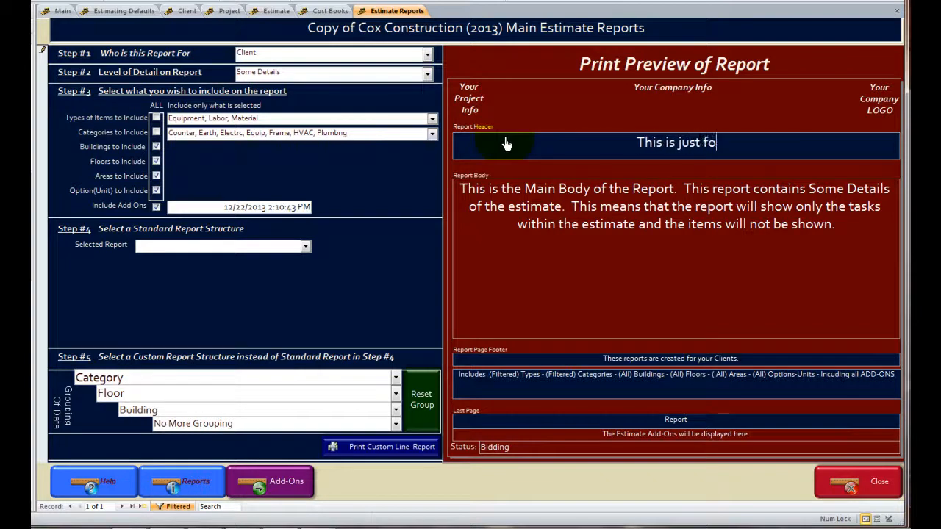
text(r Your!)
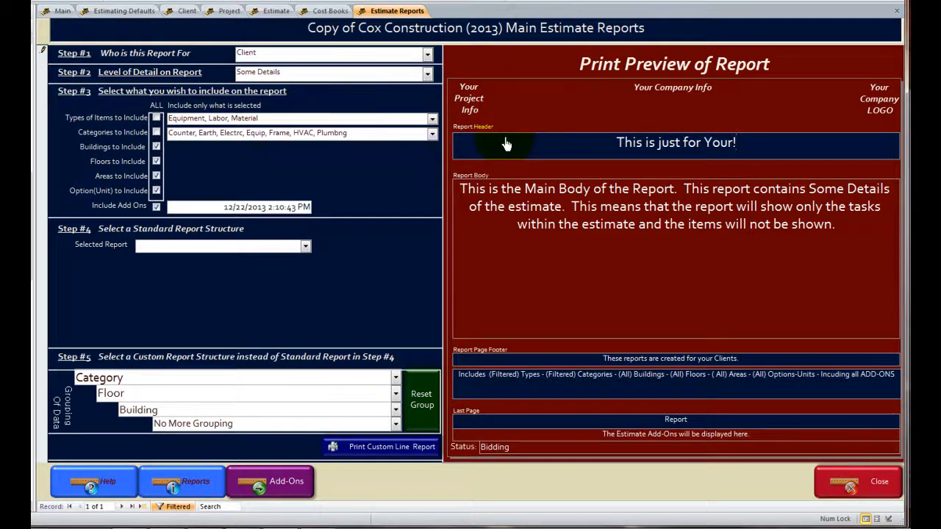
double_click(736, 155)
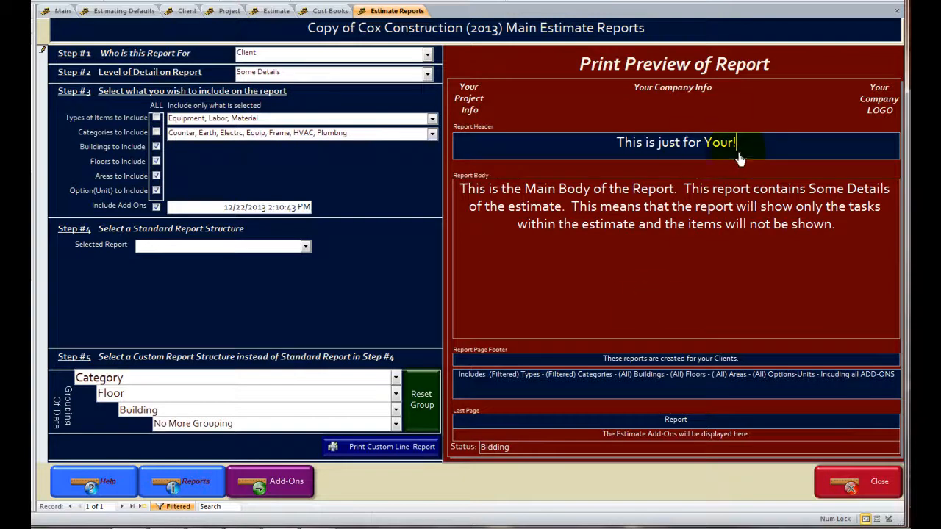
drag(756, 146, 540, 146)
click(541, 145)
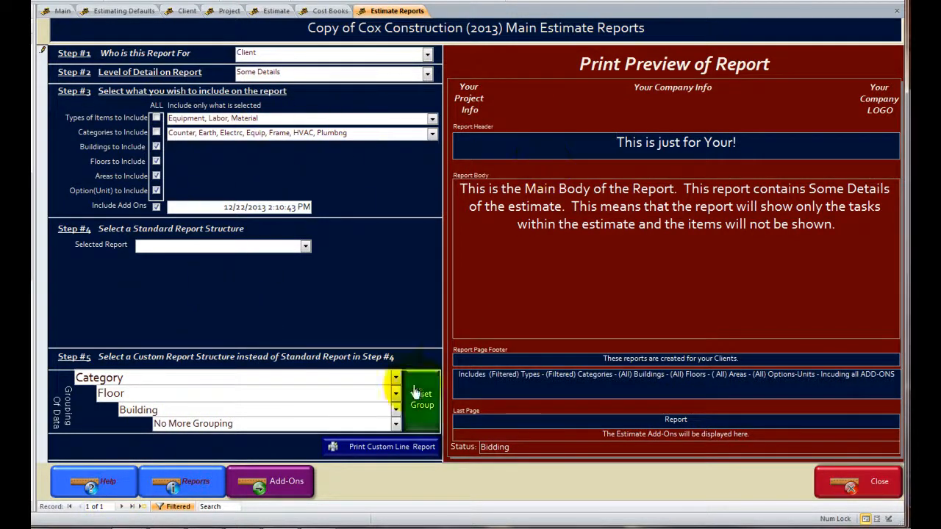
- Generate the custom line report, examine the cost summary on its last page, and return to the estimate
click(360, 454)
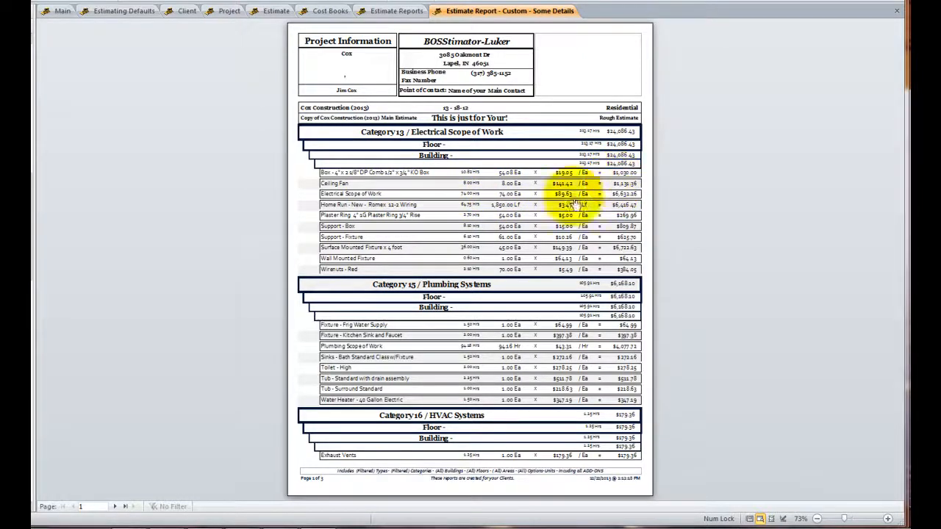
click(124, 507)
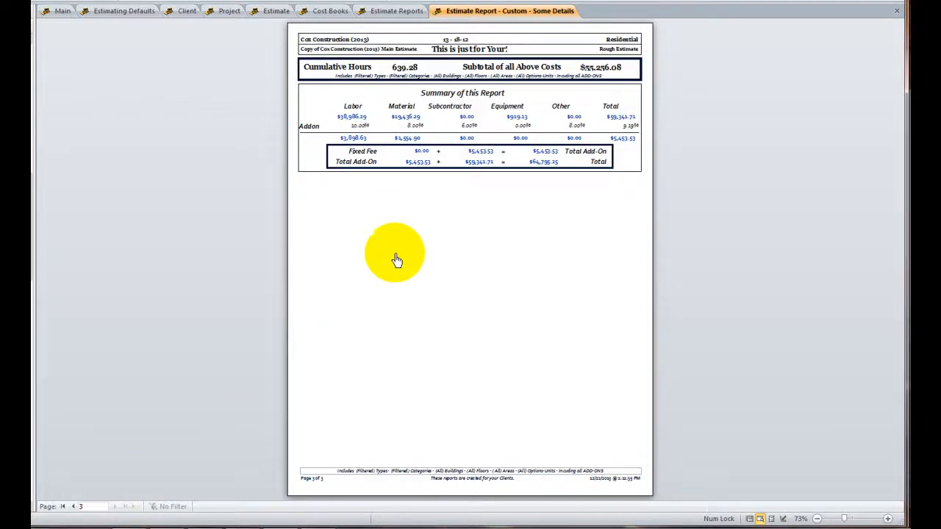
click(548, 156)
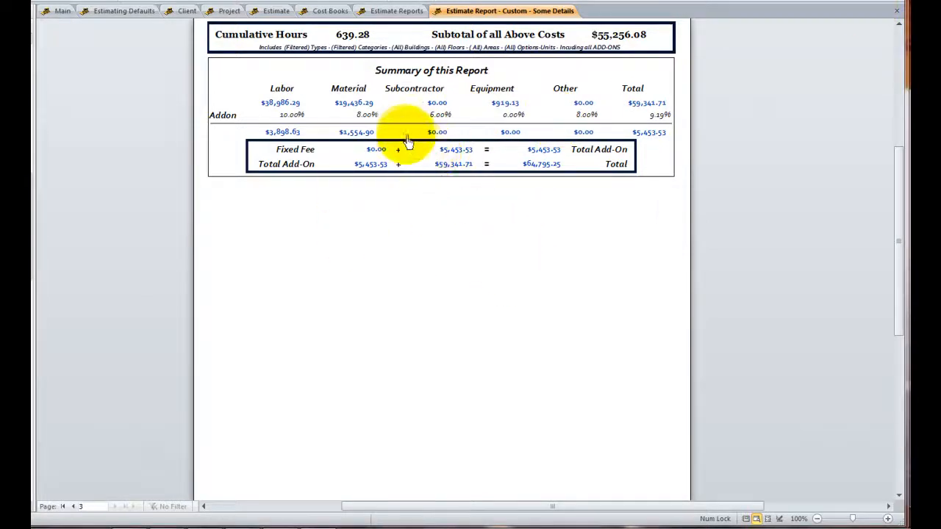
click(395, 11)
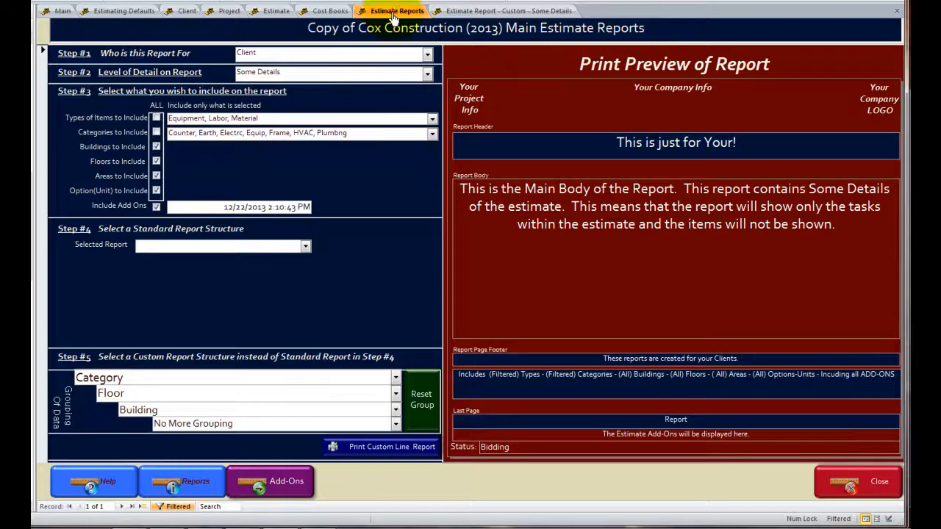
click(271, 11)
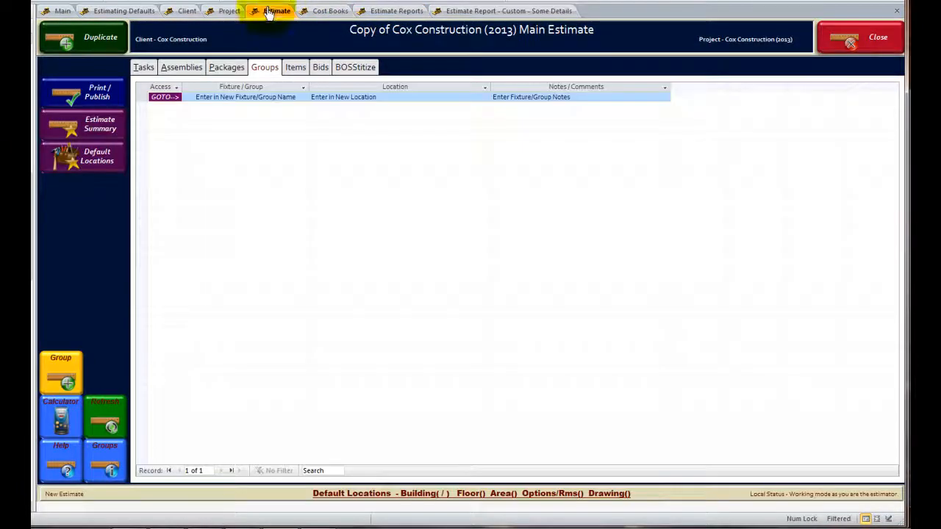